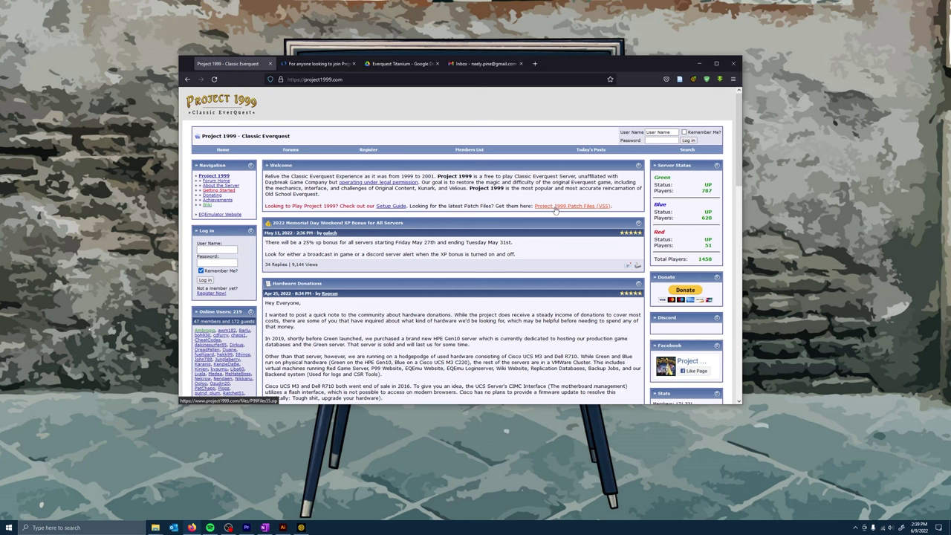
# - Go to the MMORPG.com thread and scroll to the post's Google Drive link for the Titanium ISOs
pyautogui.click(335, 63)
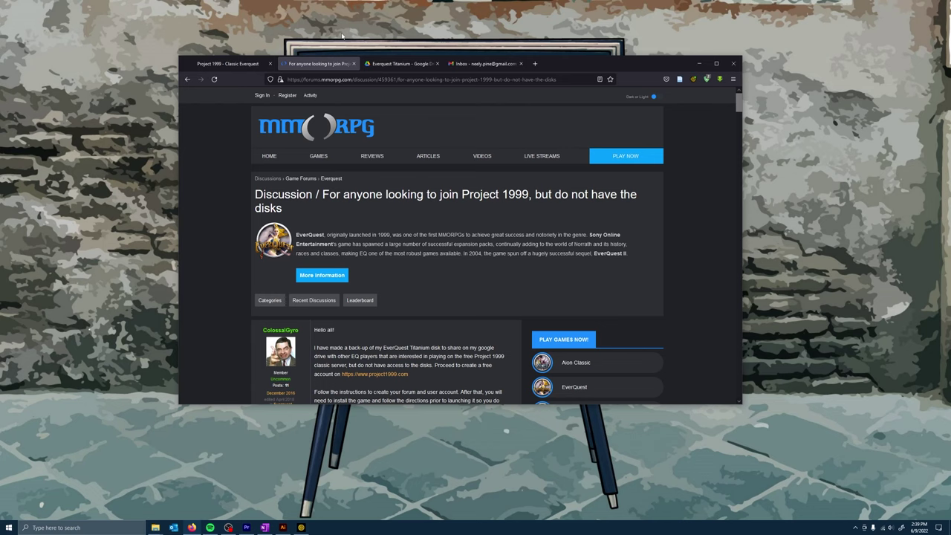
pyautogui.scroll(-3, 446, 171)
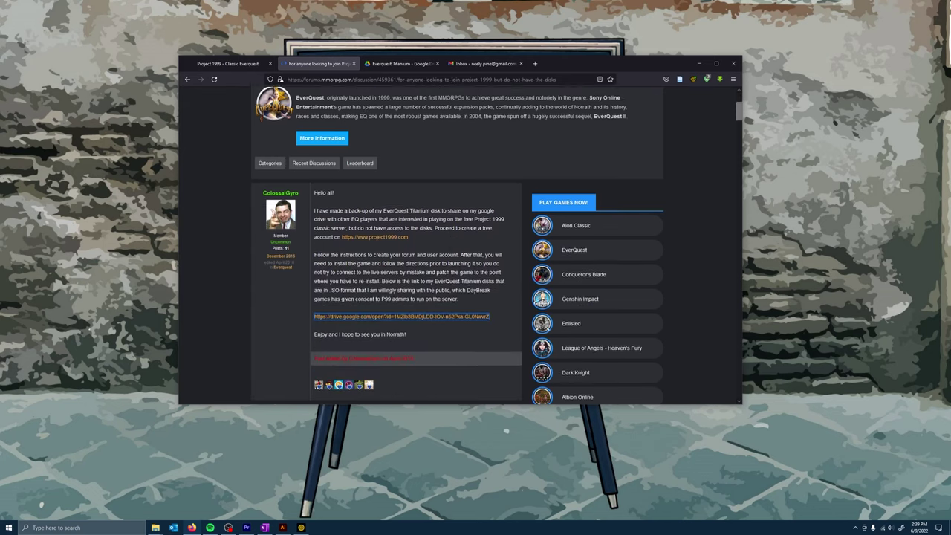
pyautogui.click(386, 316)
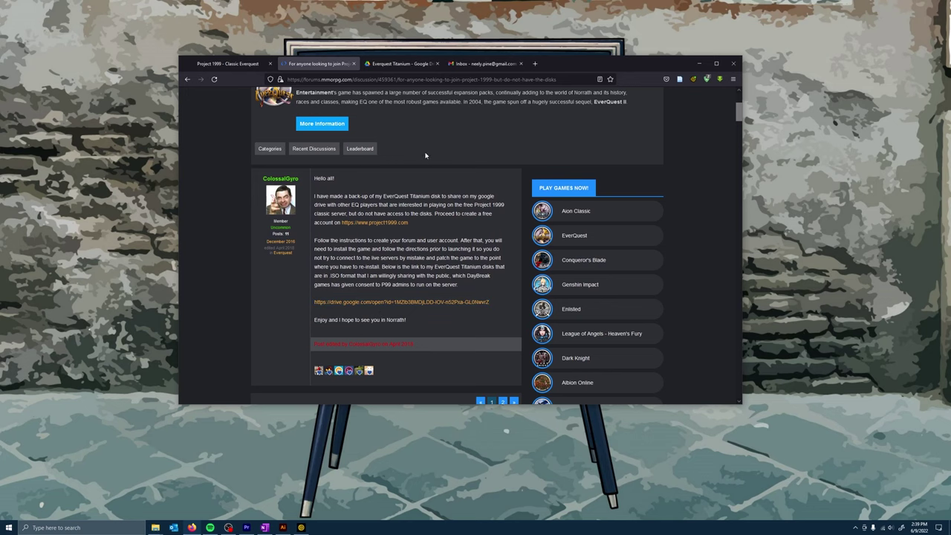
# - Open the shared Everquest Titanium Drive folder, start its zipped download, then cancel it
pyautogui.click(401, 63)
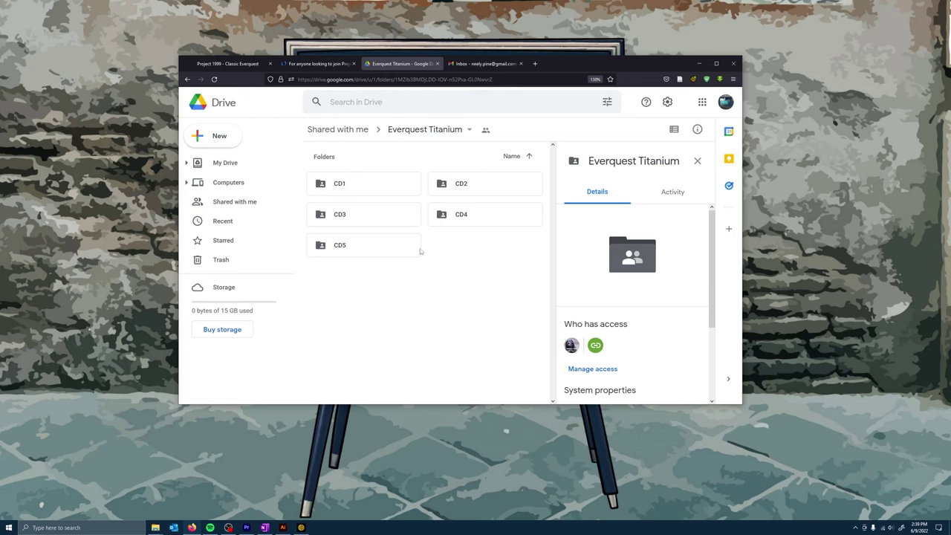
pyautogui.click(470, 132)
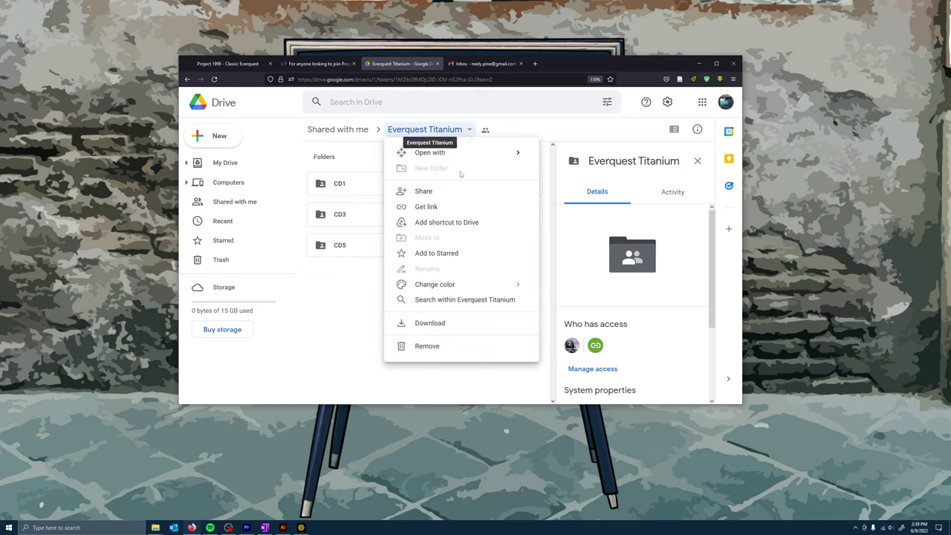
pyautogui.click(438, 323)
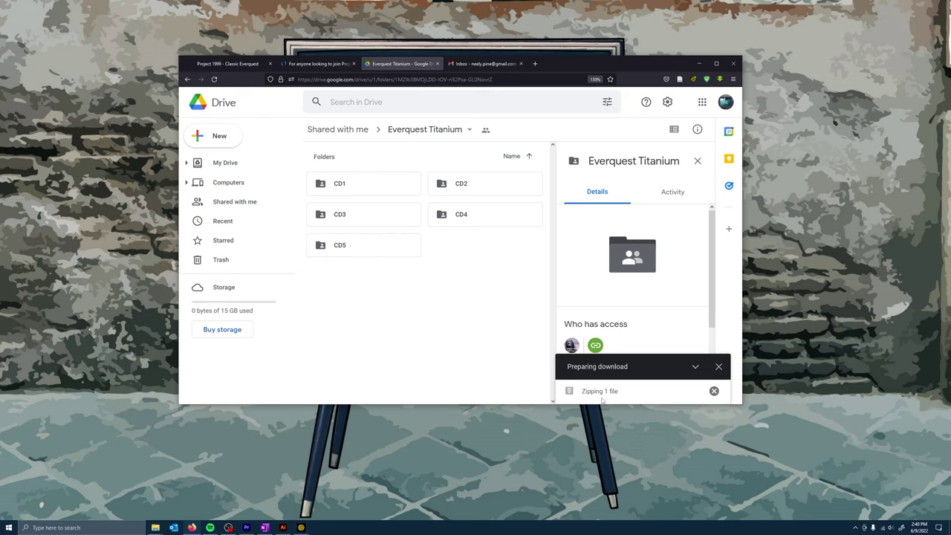
pyautogui.click(714, 390)
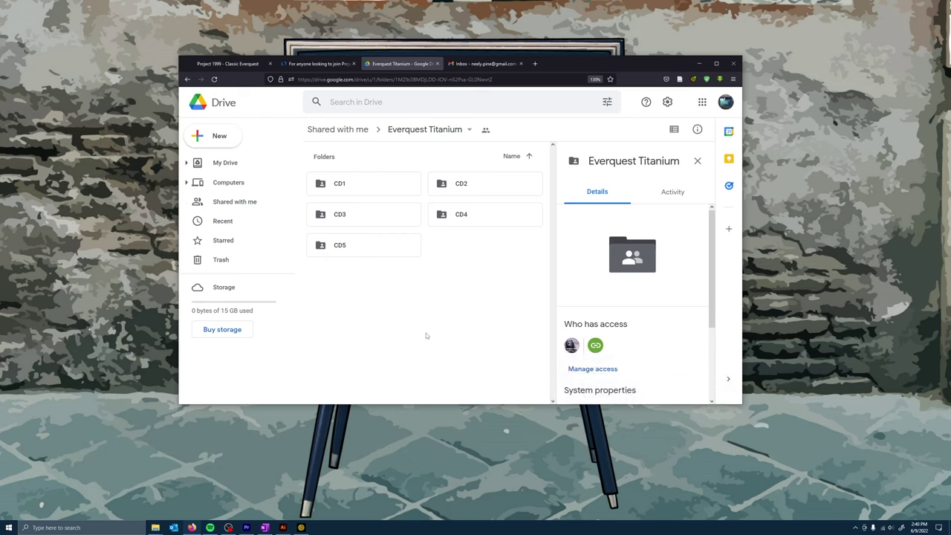
# - Minimize Firefox and create a desktop folder named 'EverQuest Files'
pyautogui.click(701, 64)
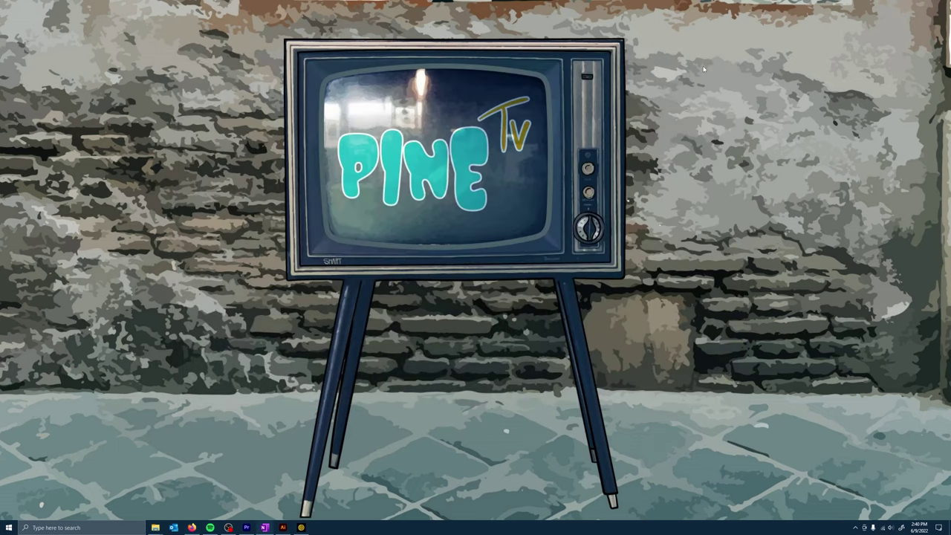
pyautogui.rightClick(430, 370)
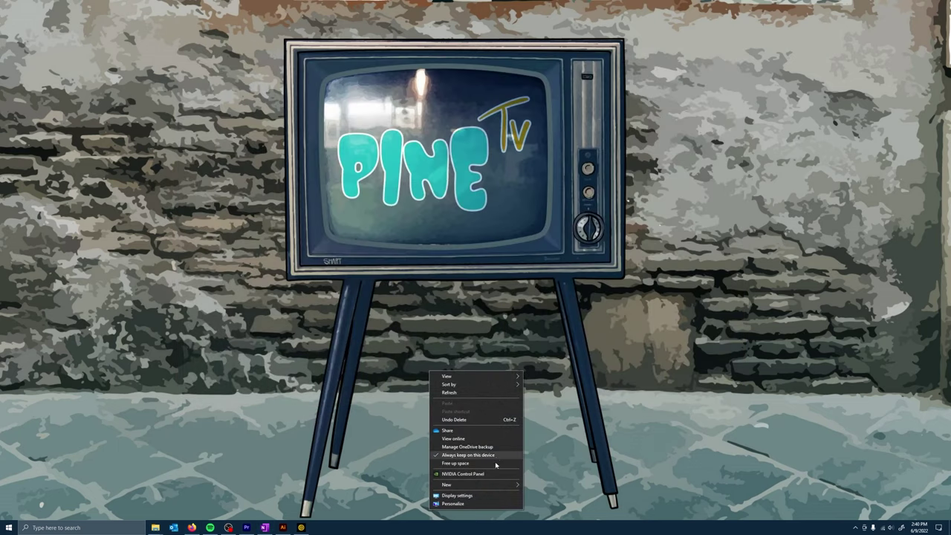
pyautogui.moveTo(488, 488)
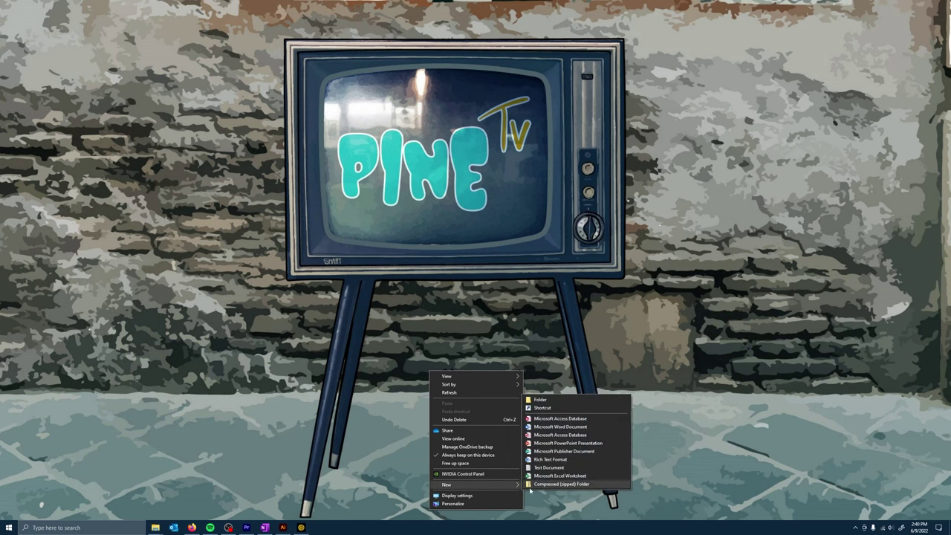
pyautogui.click(568, 402)
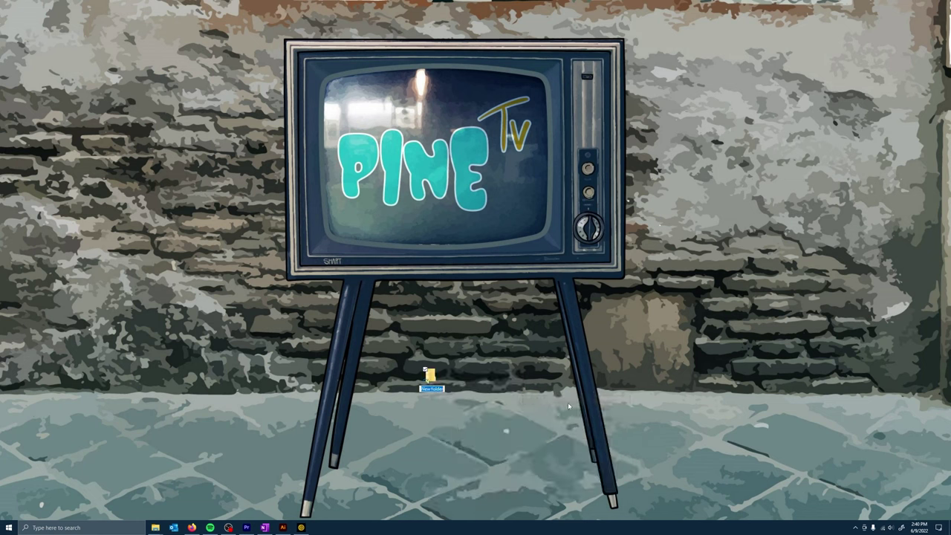
pyautogui.write('Everg')
pyautogui.write('uest Files')
pyautogui.press('Return')
# - Create an empty 'EverQuest P99' folder on Local Disk (C:), then minimize Explorer
pyautogui.moveTo(156, 524)
pyautogui.click(123, 511)
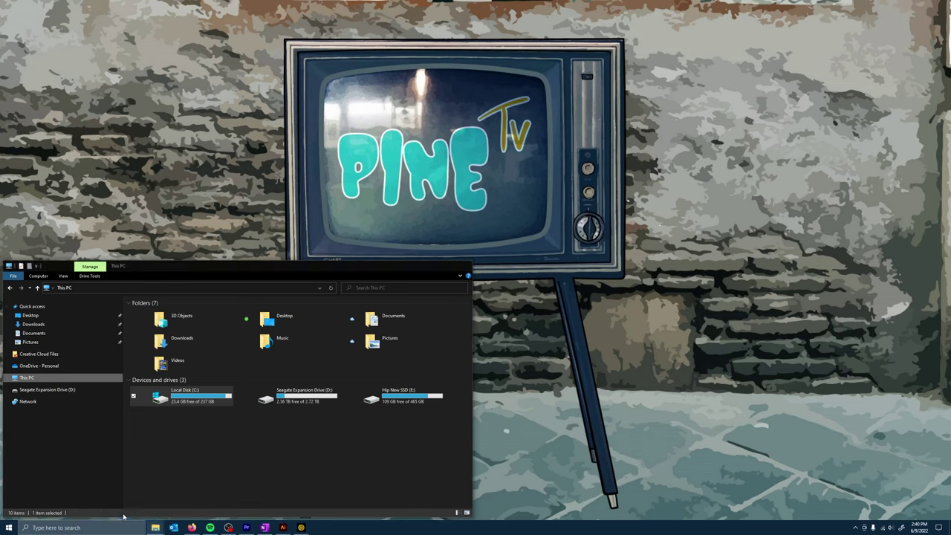
pyautogui.doubleClick(186, 406)
pyautogui.rightClick(198, 439)
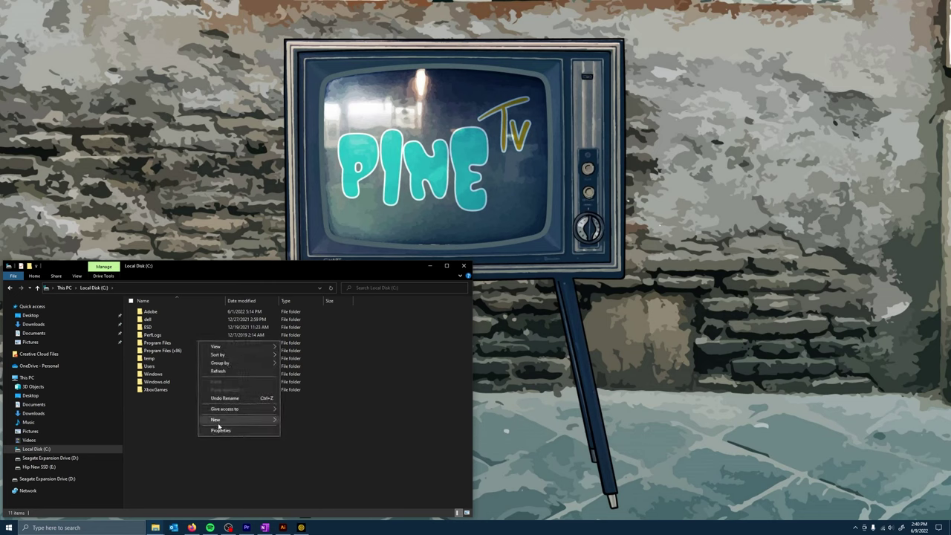
pyautogui.moveTo(220, 422)
pyautogui.click(290, 424)
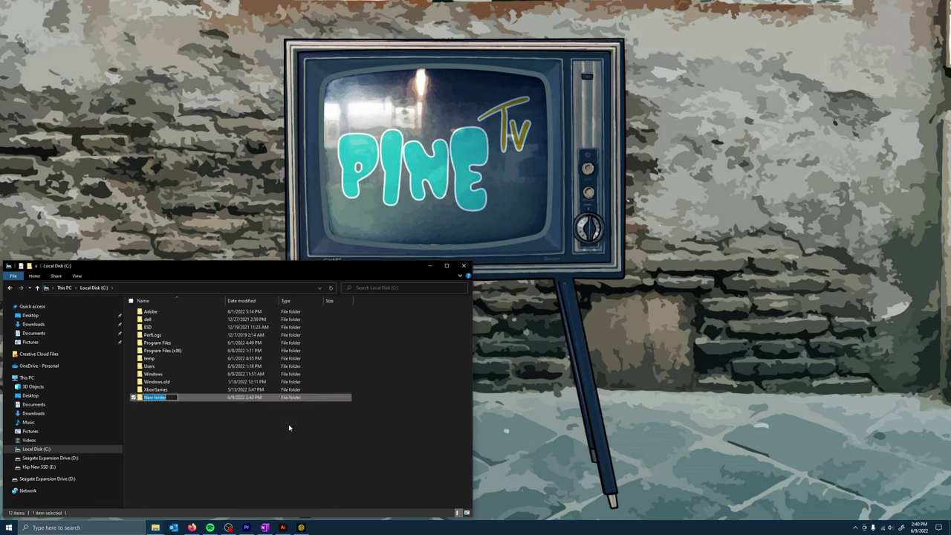
pyautogui.write('EverQuest P99')
pyautogui.click(290, 428)
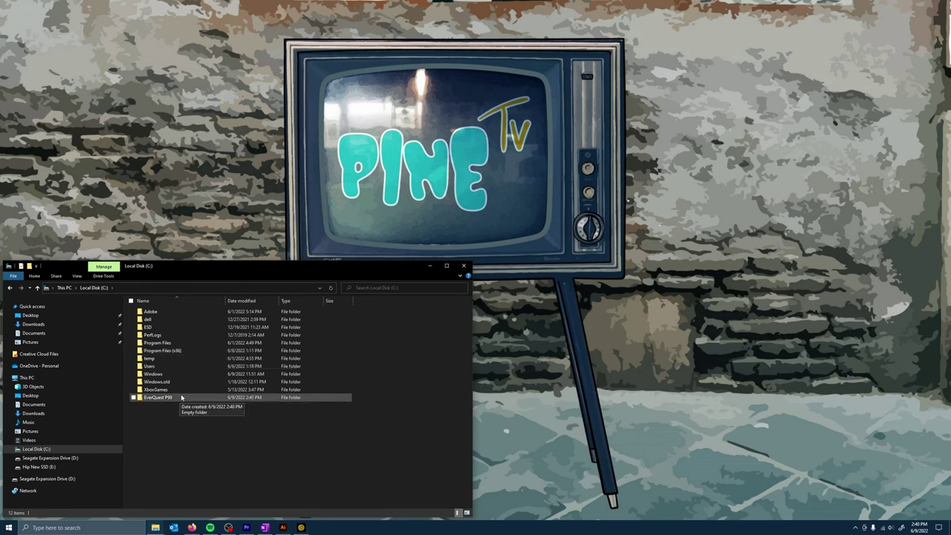
pyautogui.click(429, 266)
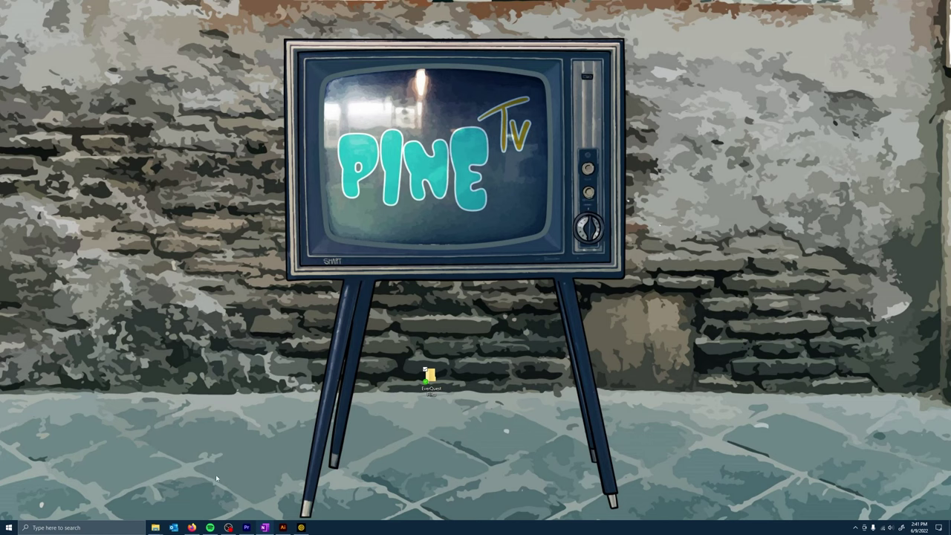
# - Copy CD2, CD4 and CD5 from the first Everquest Titanium zip into EverQuest Files
pyautogui.moveTo(156, 527)
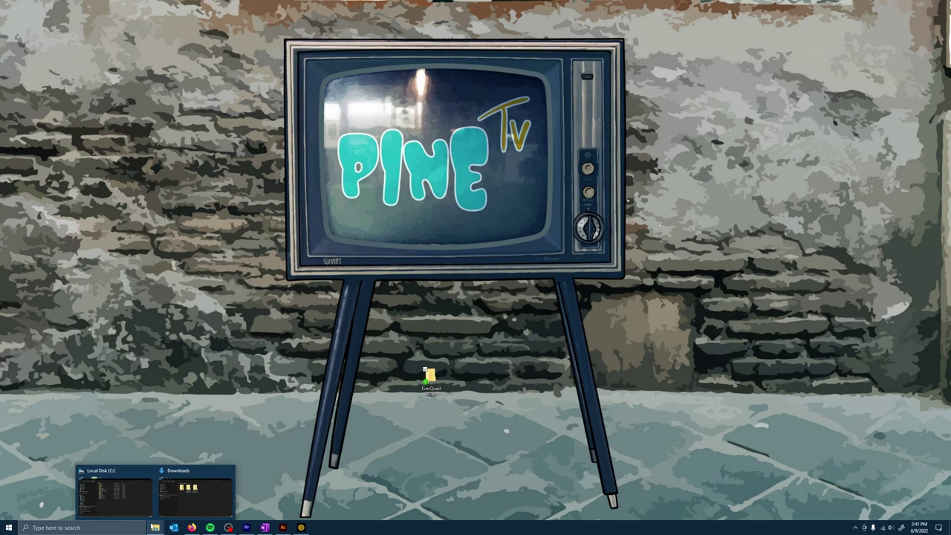
pyautogui.click(197, 492)
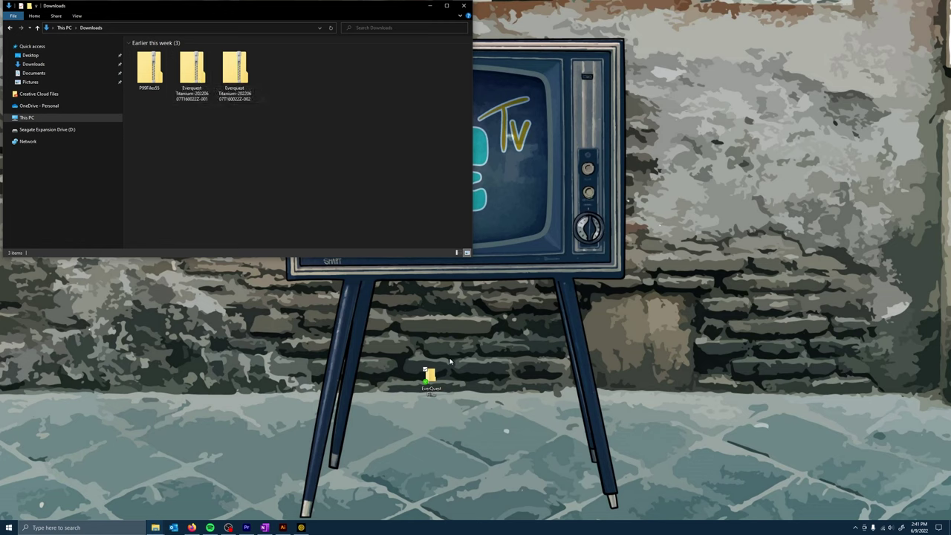
pyautogui.doubleClick(191, 83)
pyautogui.doubleClick(195, 52)
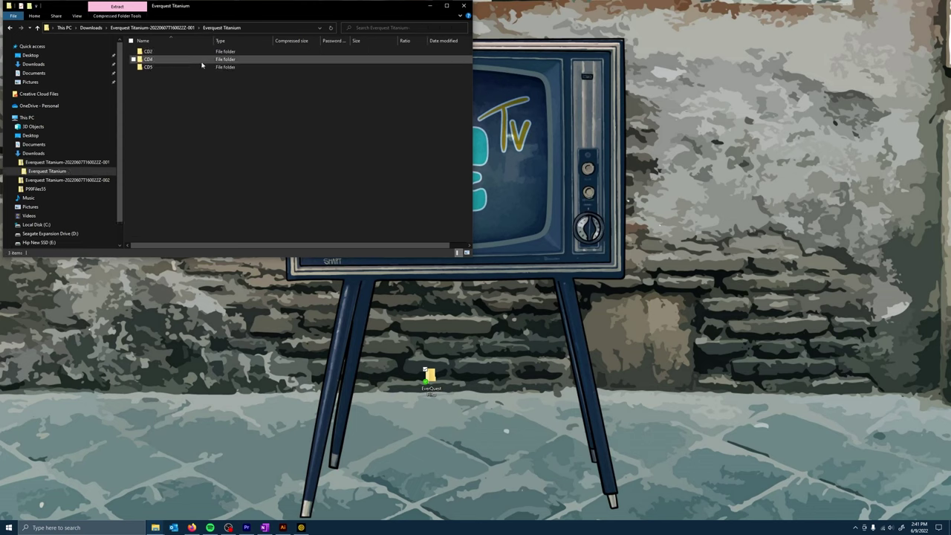
pyautogui.moveTo(181, 97); pyautogui.dragTo(426, 376)
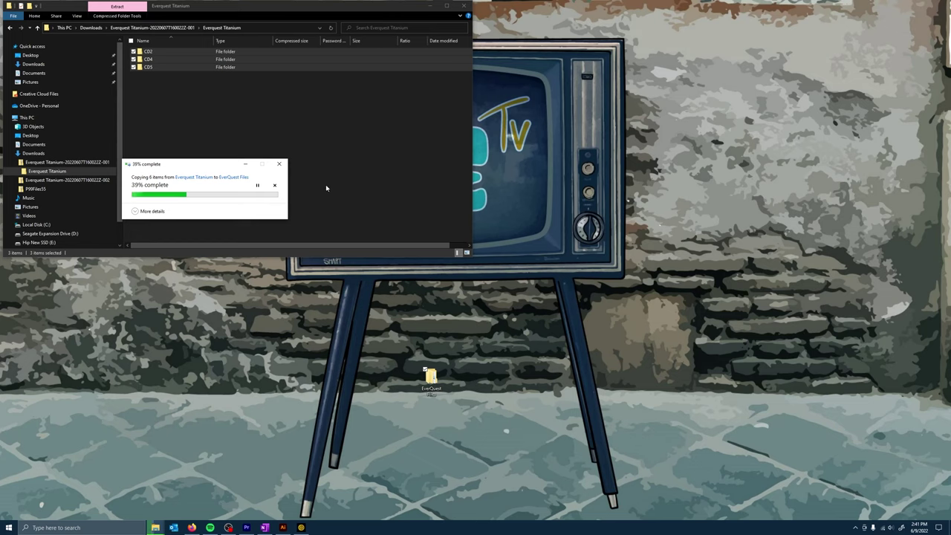
# - Copy CD1 and CD3 from the second Everquest Titanium zip into EverQuest Files
pyautogui.click(325, 186)
pyautogui.hotkey('alt', 'Up')
pyautogui.hotkey('alt', 'Up')
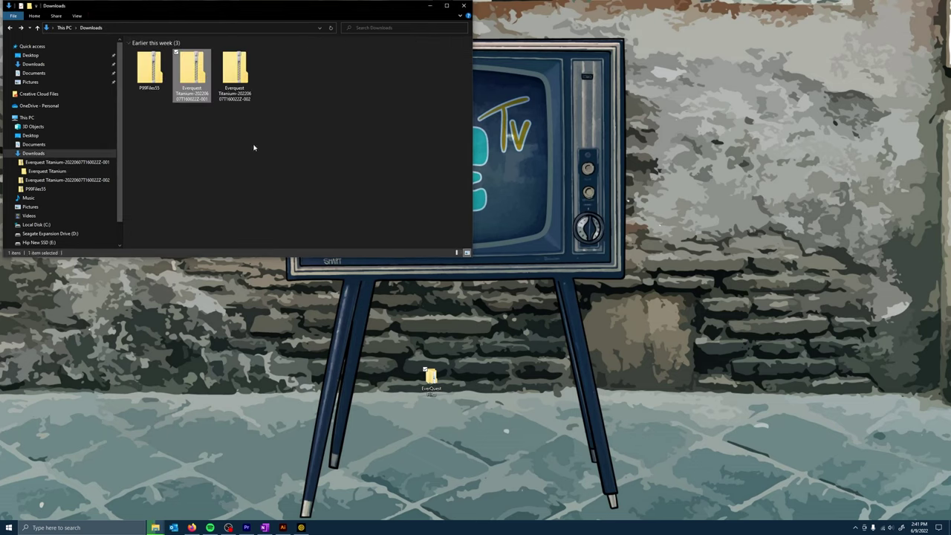
pyautogui.doubleClick(231, 75)
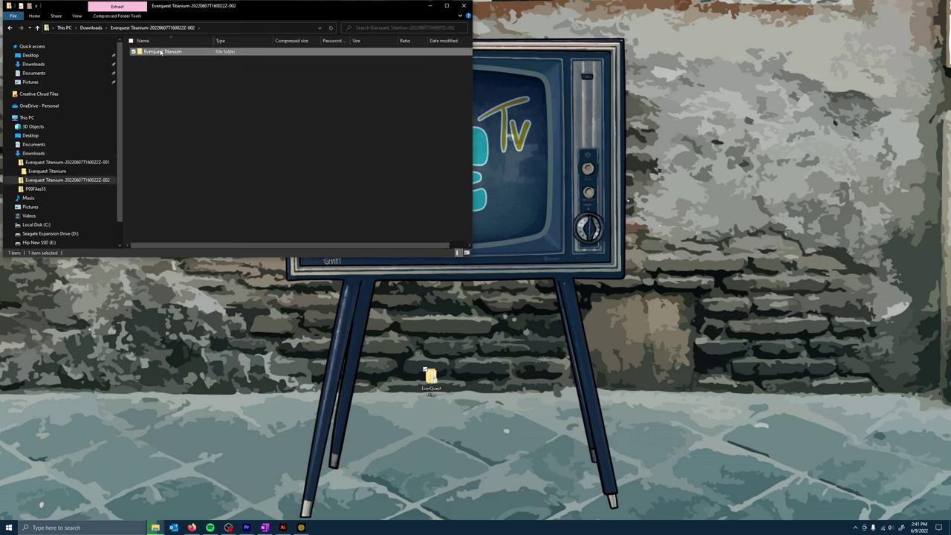
pyautogui.doubleClick(162, 51)
pyautogui.hotkey('ctrl', 'a')
pyautogui.moveTo(149, 52); pyautogui.dragTo(433, 379)
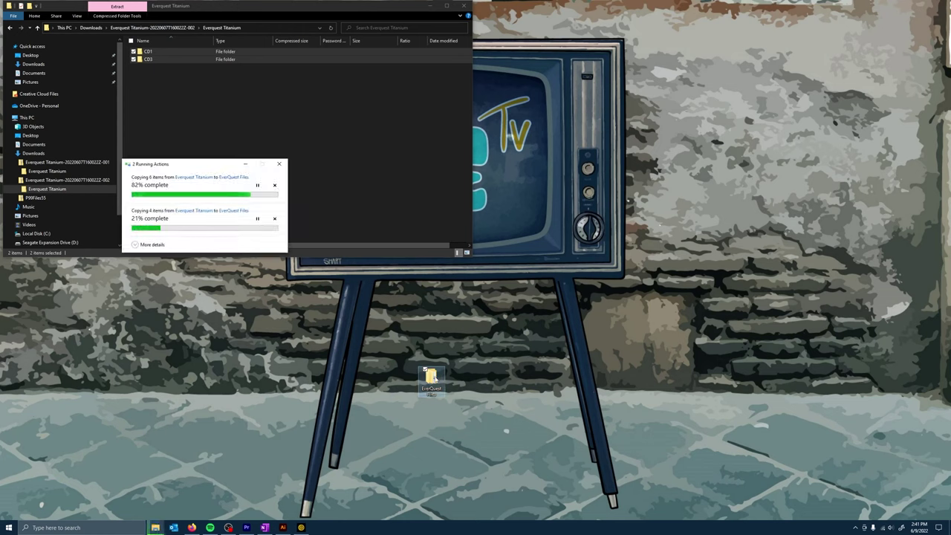
# - Open the desktop EverQuest Files folder, move its window right, and open CD1
pyautogui.click(433, 377)
pyautogui.doubleClick(432, 377)
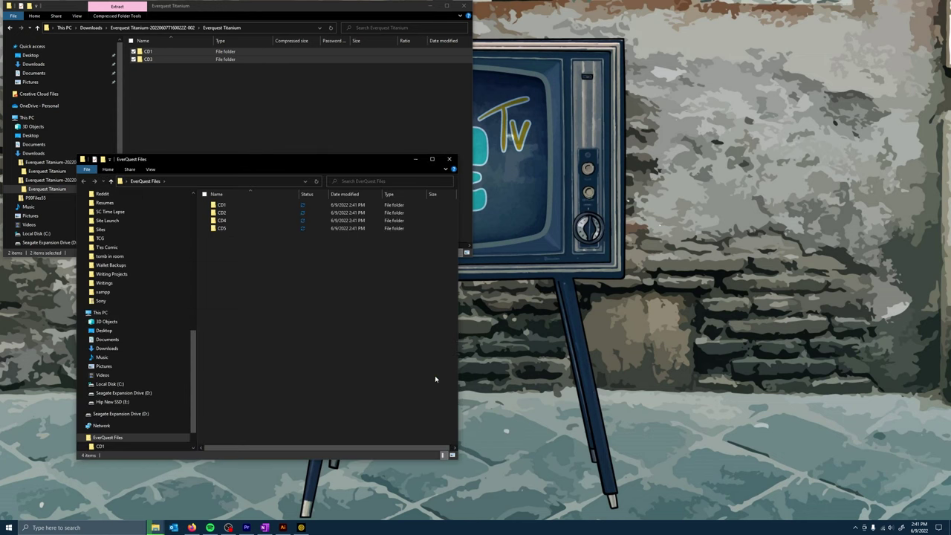
pyautogui.moveTo(305, 161); pyautogui.dragTo(592, 155)
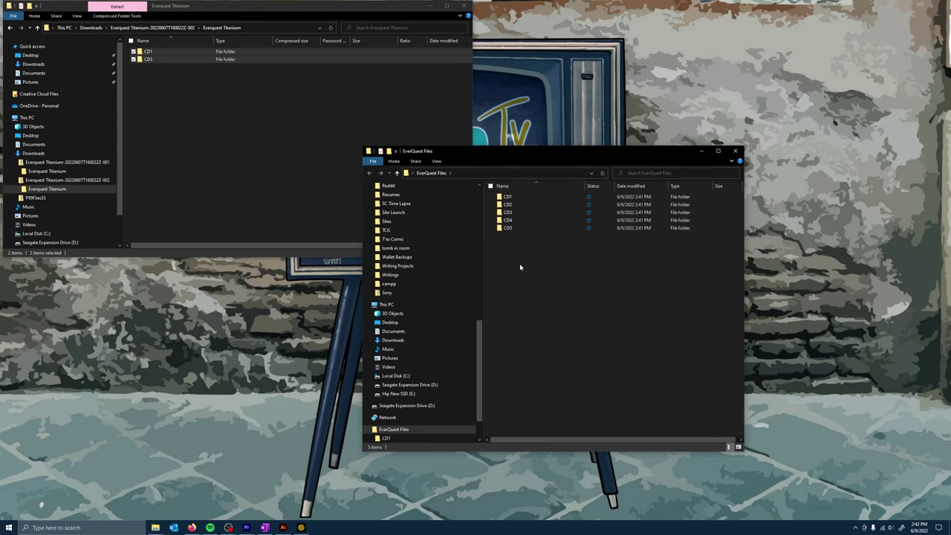
pyautogui.doubleClick(529, 198)
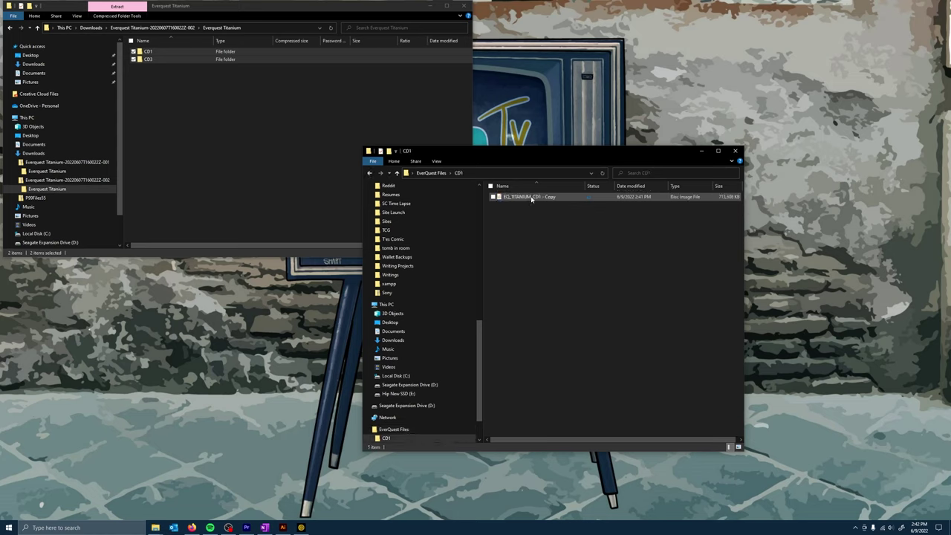
# - Mount the CD1 and CD2 EQ_TITANIUM disc images as DVD drives
pyautogui.click(531, 197)
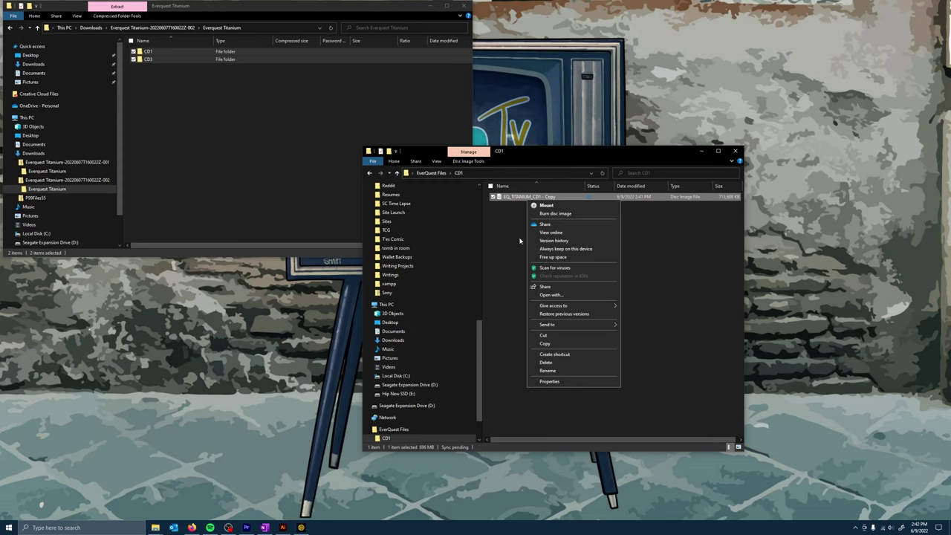
pyautogui.click(556, 205)
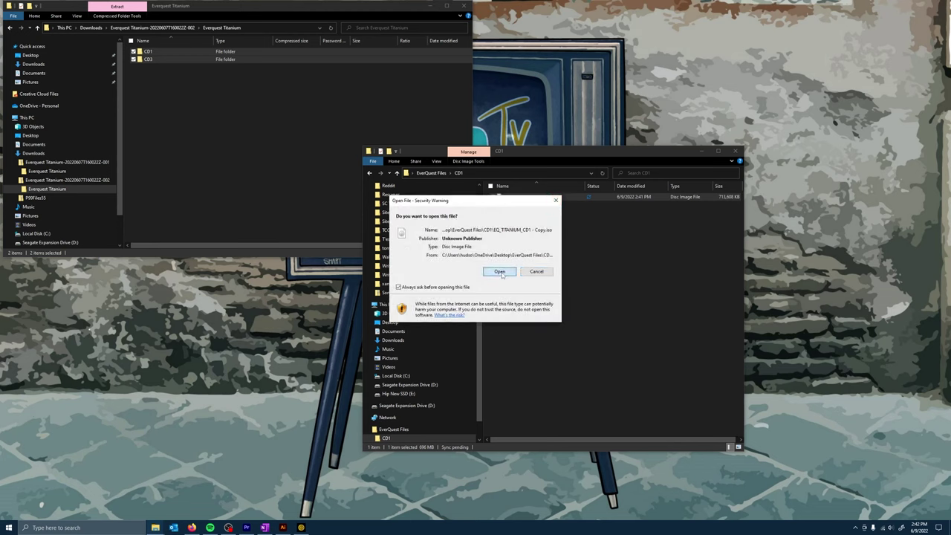
pyautogui.click(500, 271)
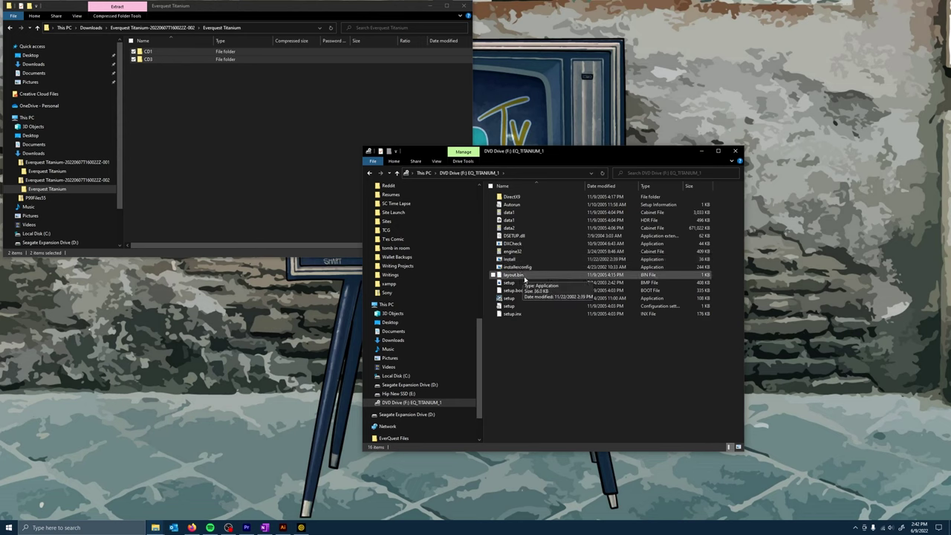
pyautogui.hotkey('alt', 'Left')
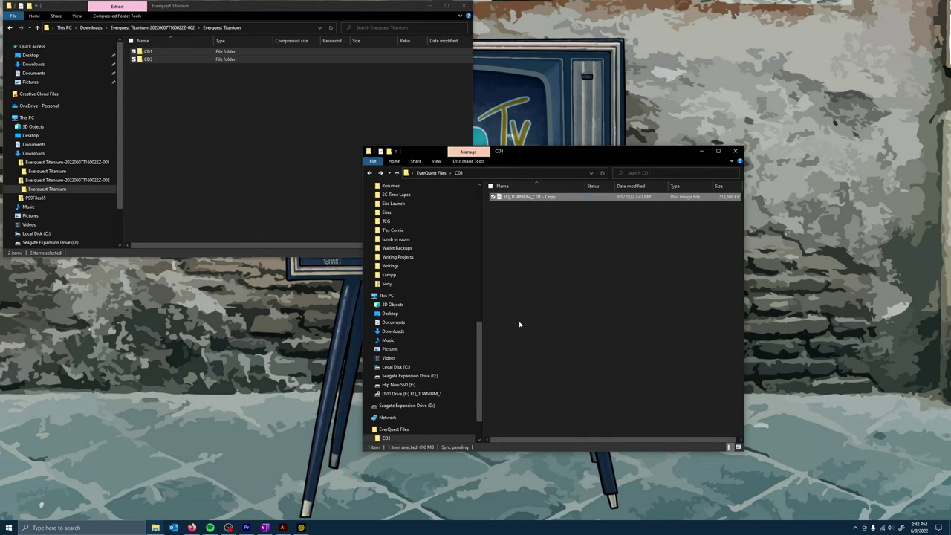
pyautogui.hotkey('alt', 'Up')
pyautogui.doubleClick(513, 206)
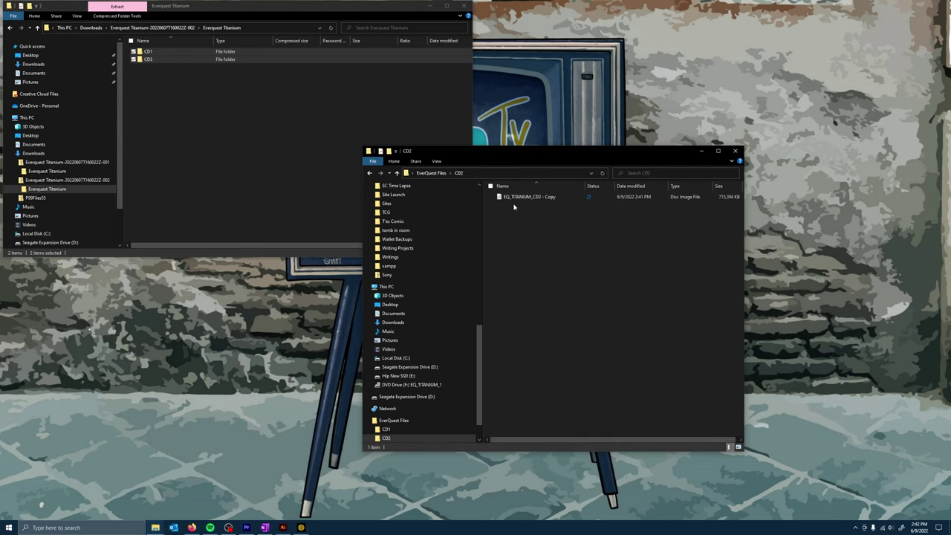
pyautogui.rightClick(515, 197)
pyautogui.click(529, 212)
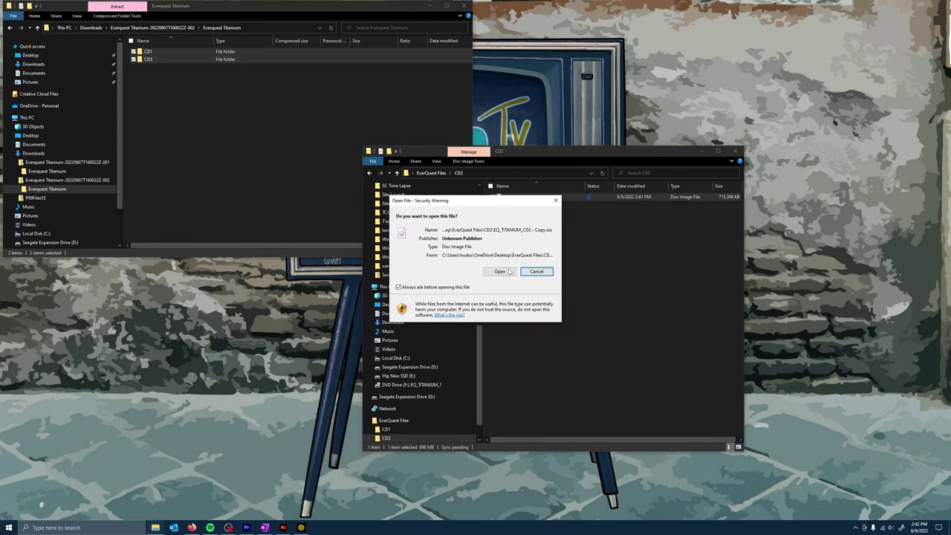
pyautogui.click(499, 271)
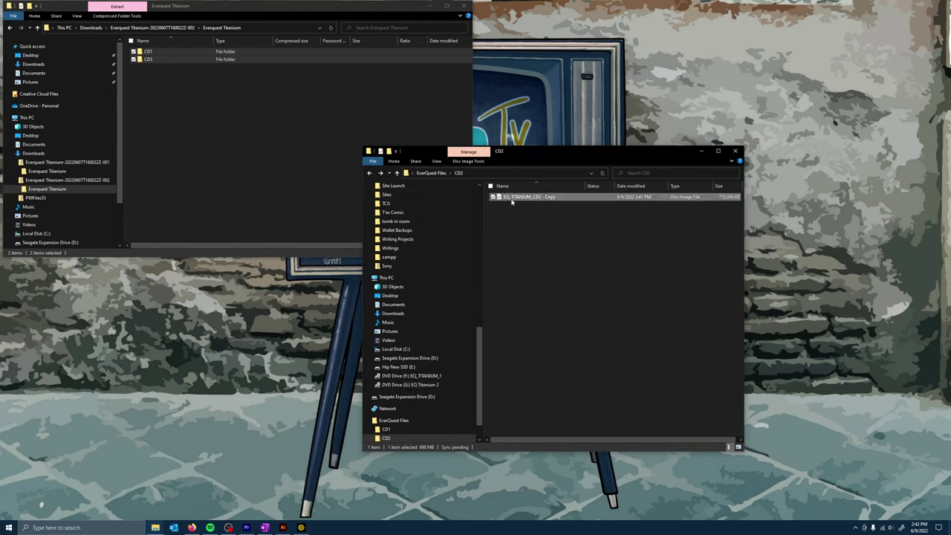
# - Mount the CD3 and CD4 disc images as DVD drives
pyautogui.hotkey('alt', 'Up')
pyautogui.doubleClick(510, 214)
pyautogui.rightClick(509, 199)
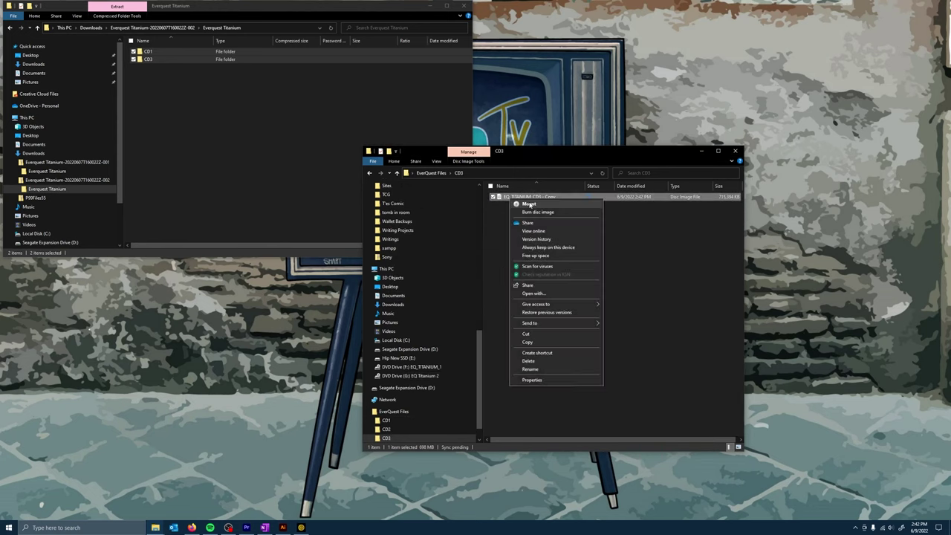
pyautogui.click(529, 205)
pyautogui.click(499, 272)
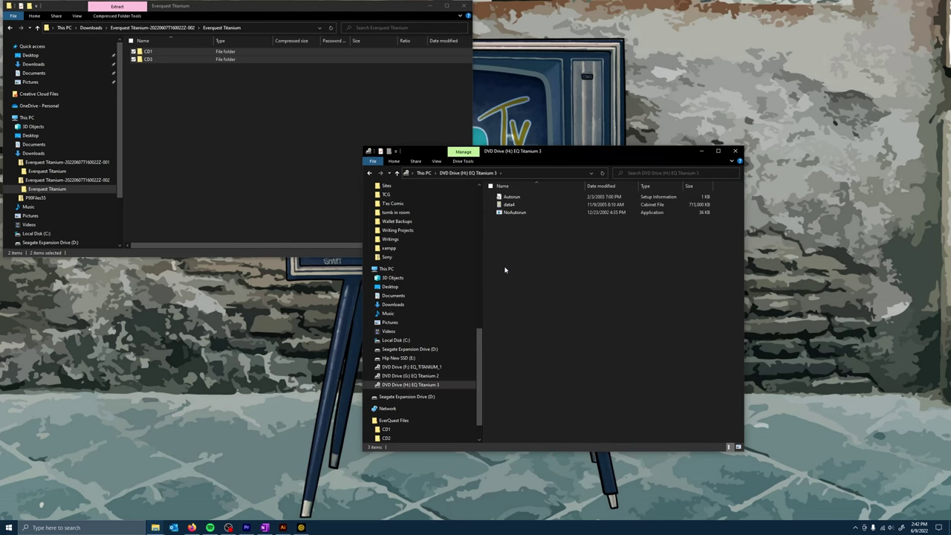
pyautogui.hotkey('alt', 'Left')
pyautogui.hotkey('alt', 'Up')
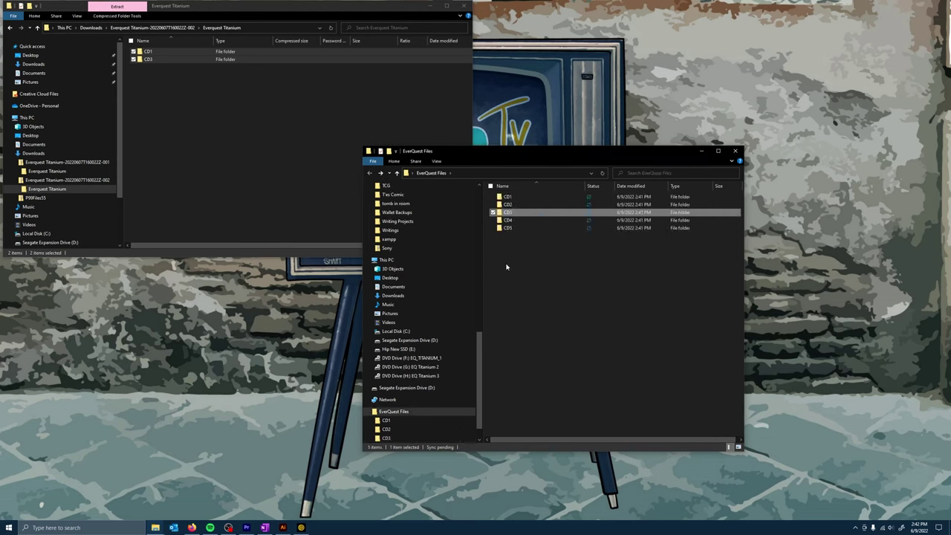
pyautogui.doubleClick(509, 223)
pyautogui.rightClick(513, 199)
pyautogui.click(531, 205)
pyautogui.click(499, 271)
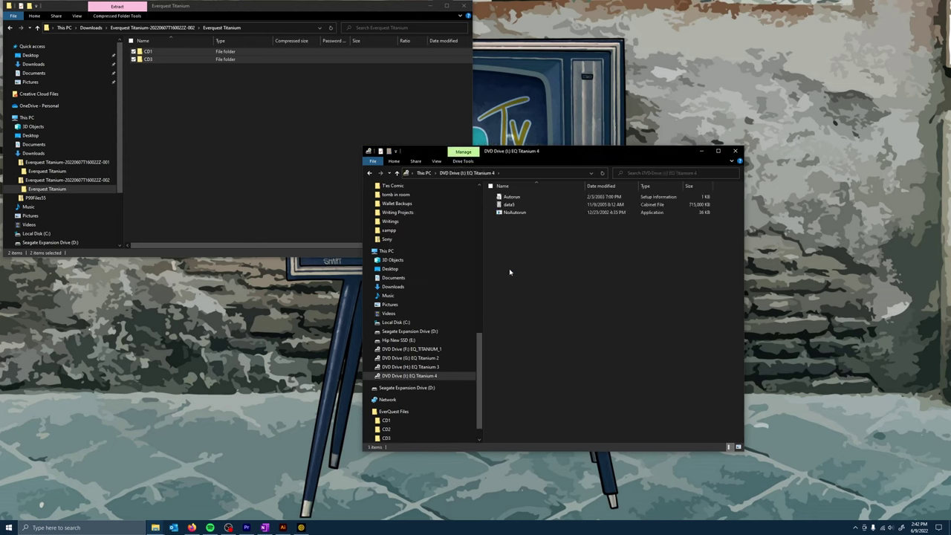
# - Mount the CD5 disc image, then show the files on DVD Drive (F:)
pyautogui.hotkey('alt', 'Left')
pyautogui.hotkey('alt', 'Up')
pyautogui.doubleClick(508, 228)
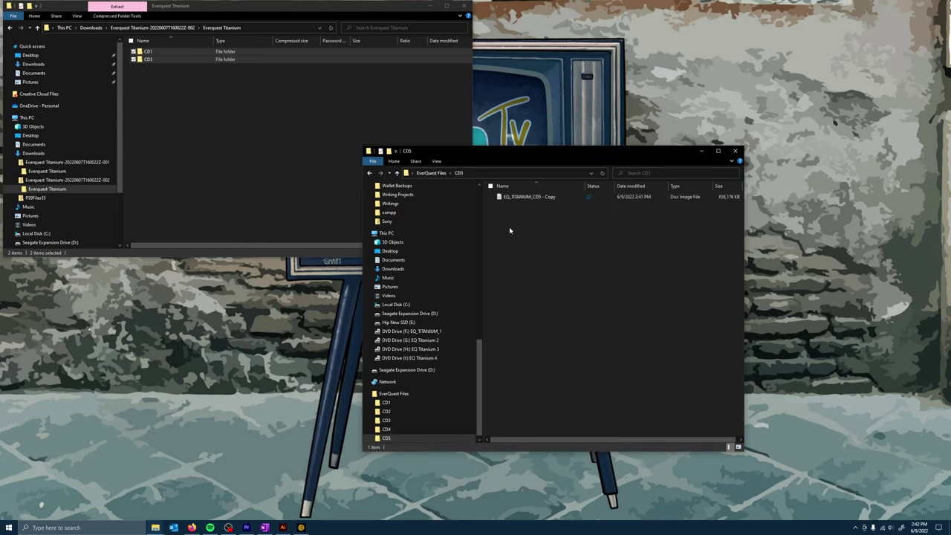
pyautogui.rightClick(508, 198)
pyautogui.click(522, 205)
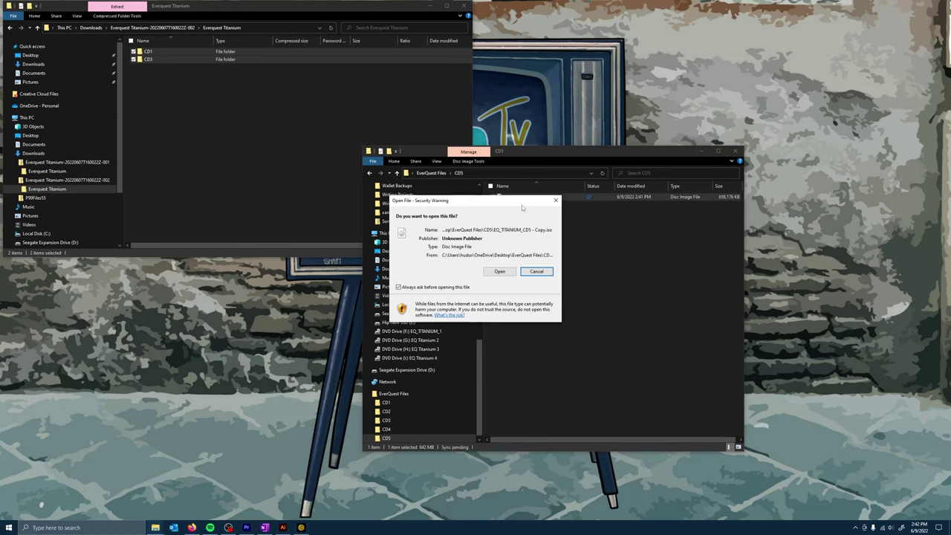
pyautogui.click(508, 272)
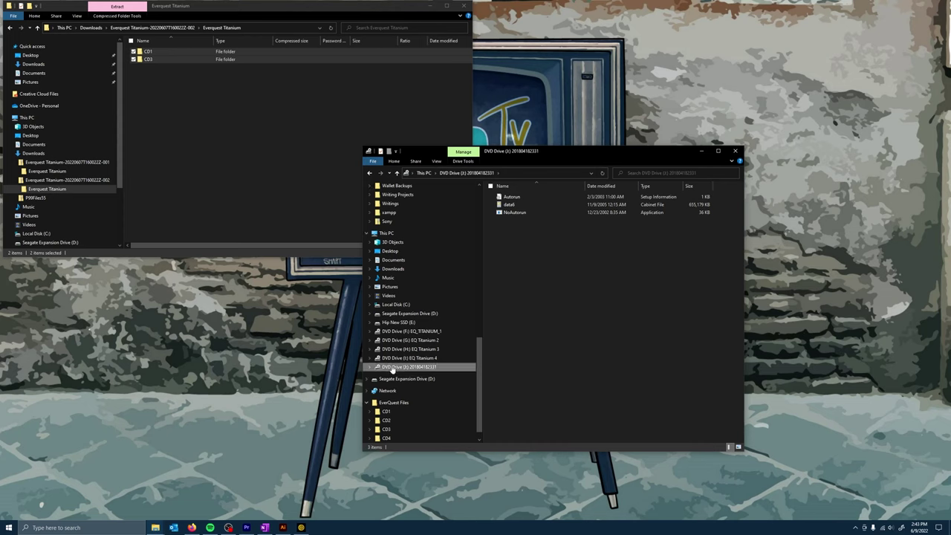
pyautogui.click(392, 335)
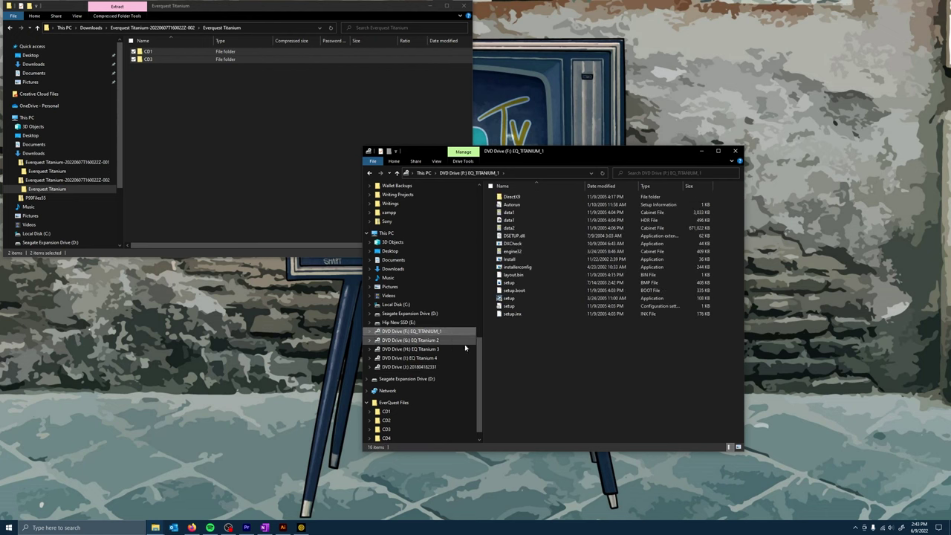
# - Run setup from drive F:, allow it, and accept the licence agreement
pyautogui.doubleClick(507, 299)
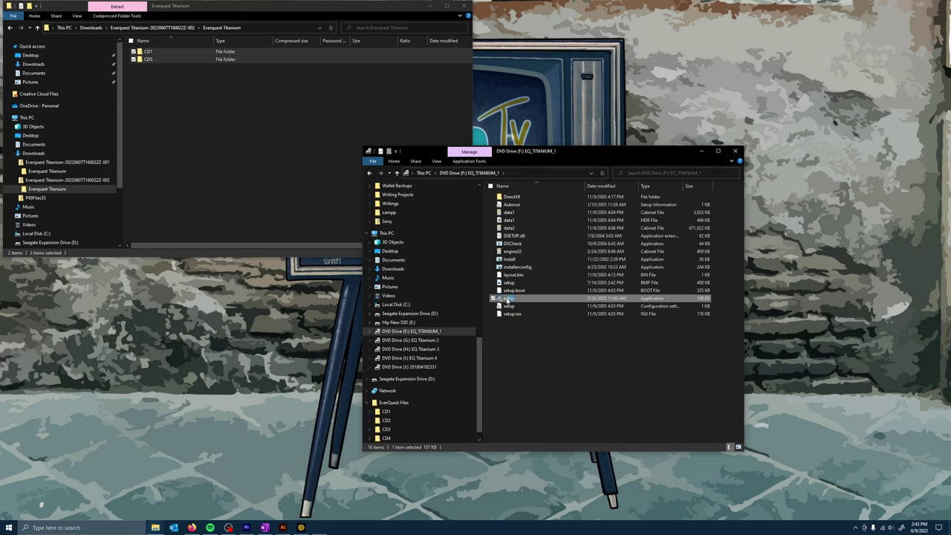
pyautogui.click(538, 362)
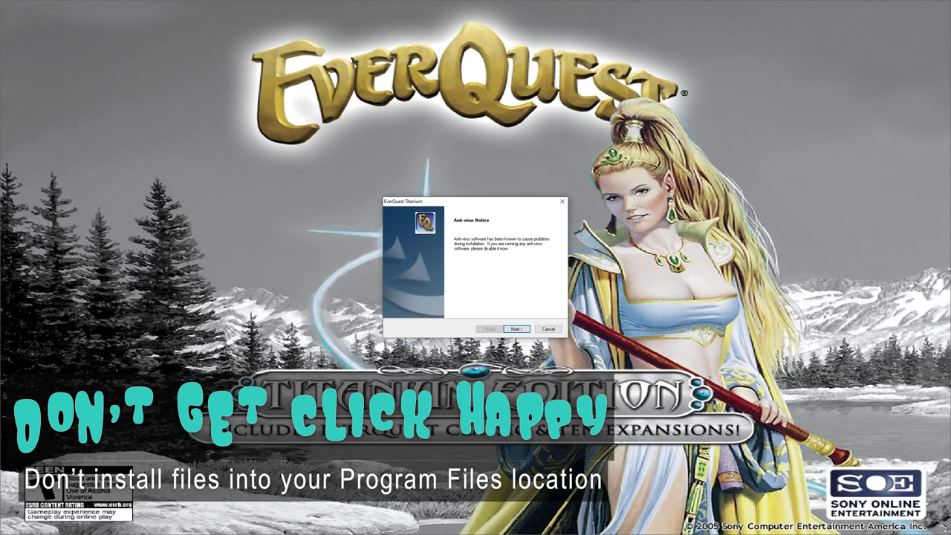
pyautogui.click(517, 329)
pyautogui.click(517, 329)
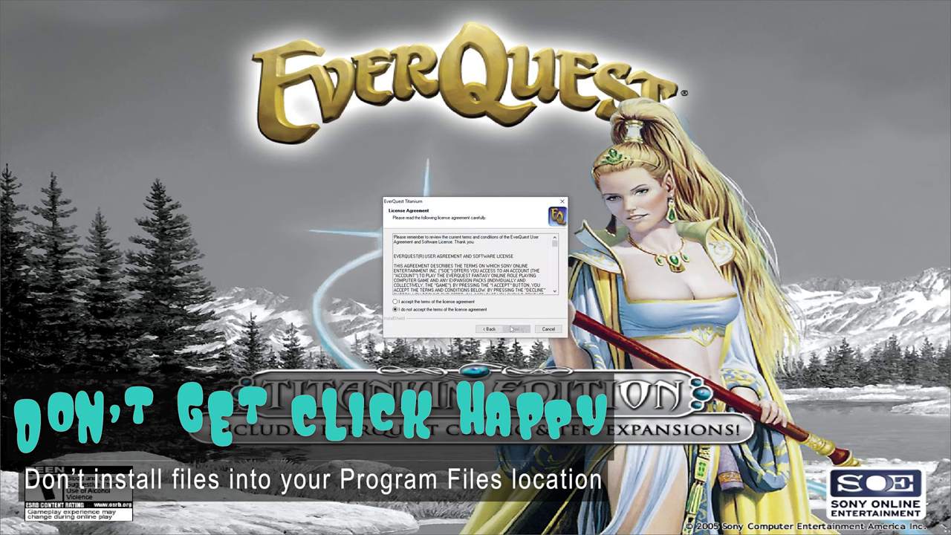
pyautogui.click(465, 302)
pyautogui.click(517, 329)
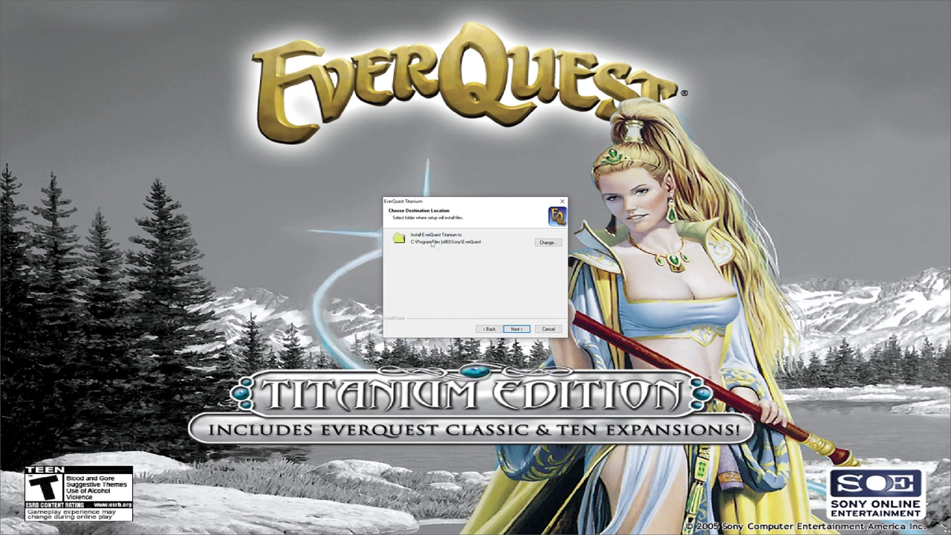
# - Set the install folder to C:\EverQuest P99 and start installing
pyautogui.click(551, 246)
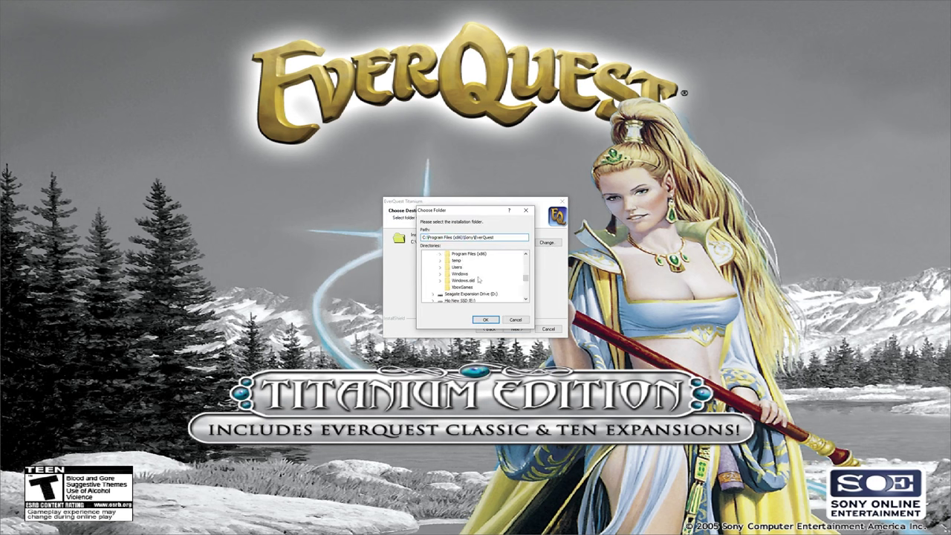
pyautogui.scroll(3, 473, 289)
pyautogui.click(468, 295)
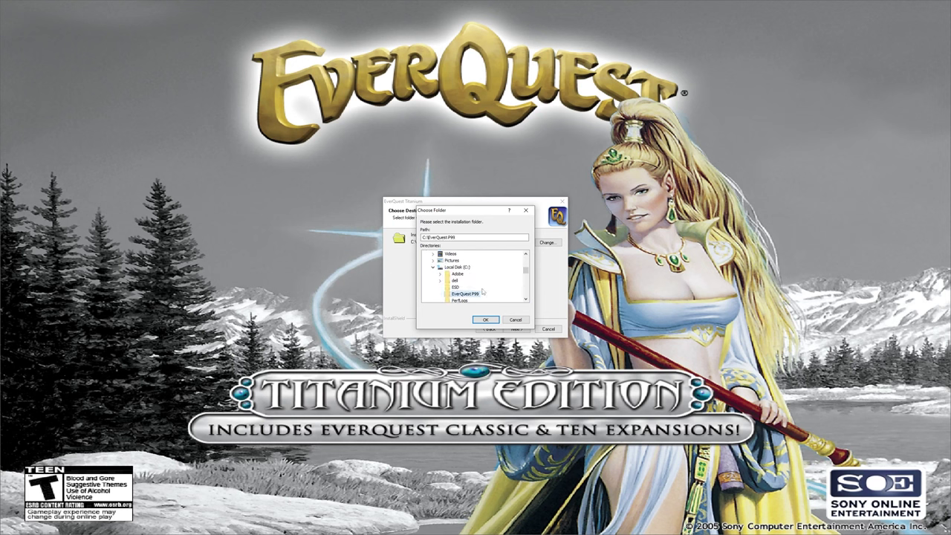
pyautogui.click(486, 320)
pyautogui.click(518, 329)
pyautogui.click(518, 329)
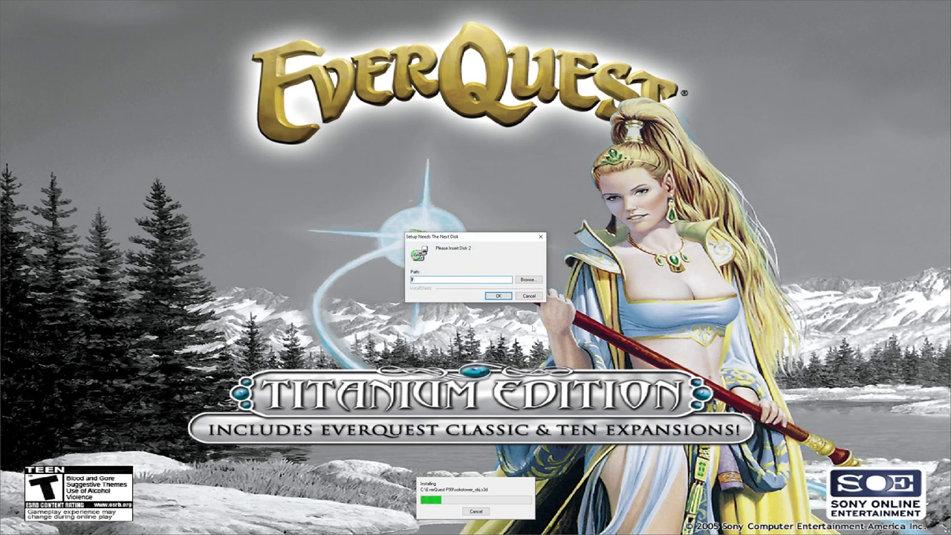
# - Point the Disk 2 prompt to DVD drive G: and continue installing
pyautogui.click(528, 279)
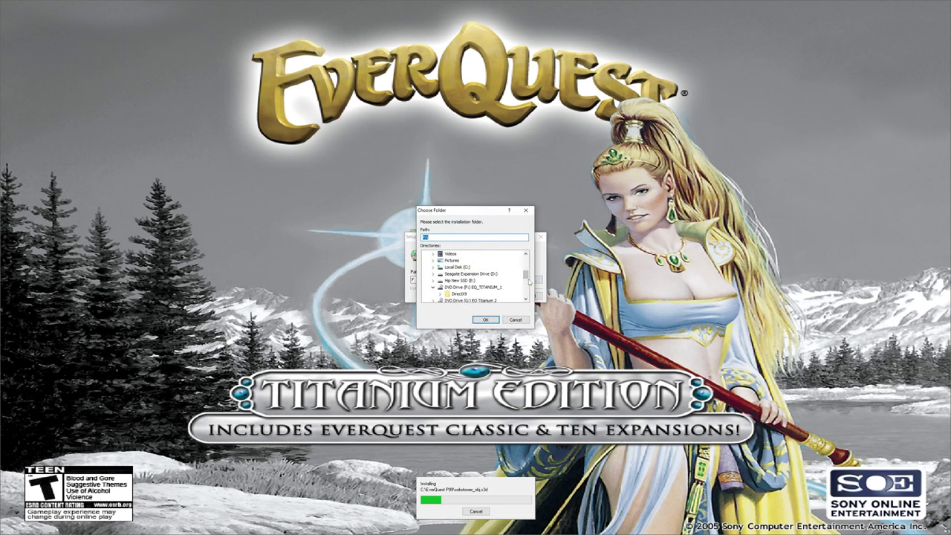
pyautogui.click(432, 287)
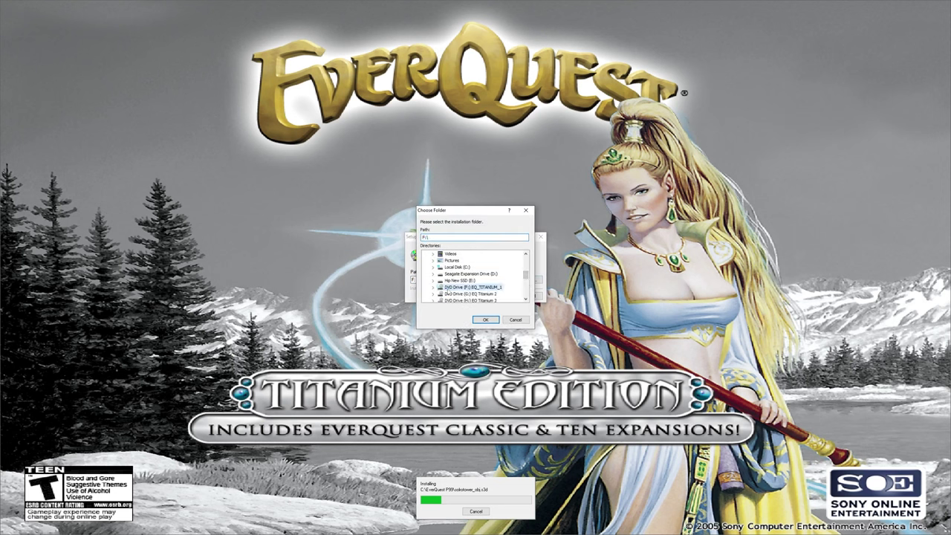
pyautogui.click(487, 294)
pyautogui.scroll(-1, 494, 286)
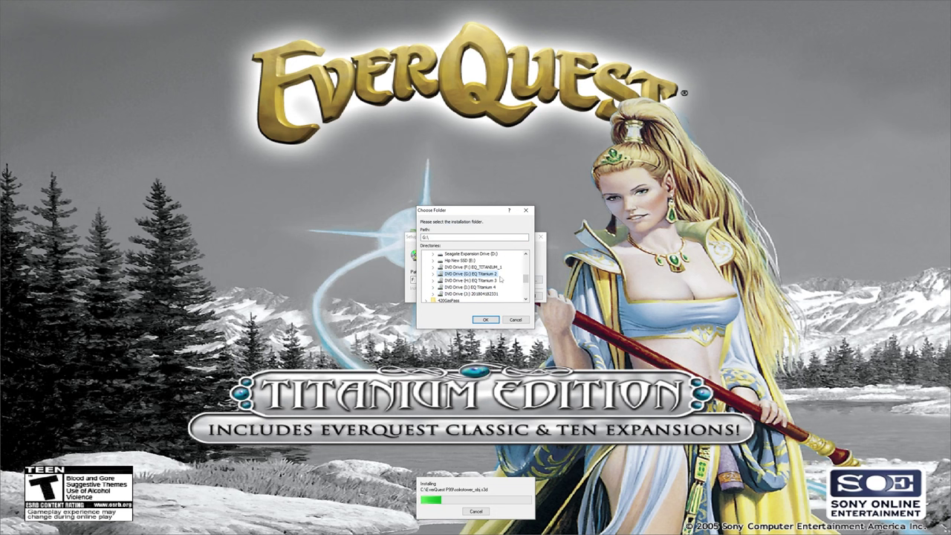
pyautogui.click(485, 320)
pyautogui.click(496, 296)
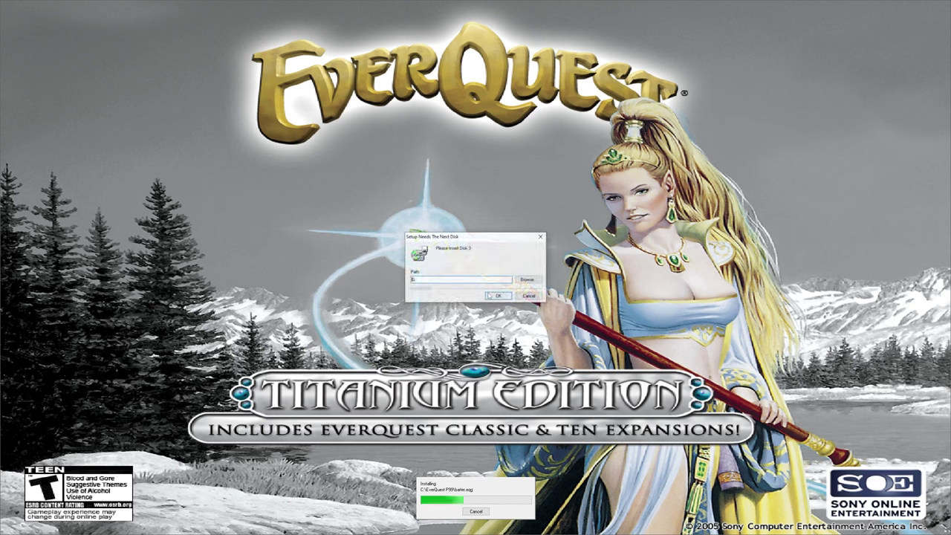
# - Supply the remaining discs, including drive J:, until installation completes
pyautogui.write('G:')
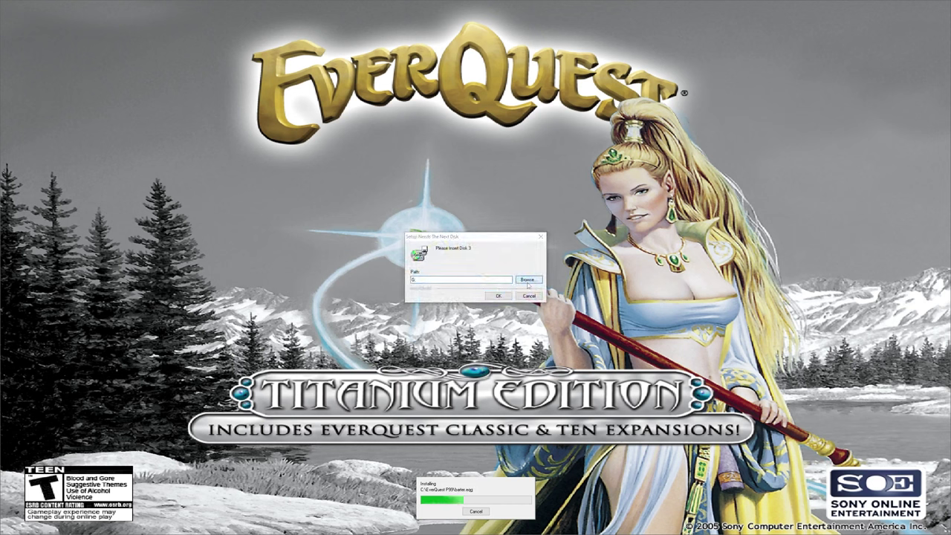
pyautogui.click(526, 279)
pyautogui.click(486, 293)
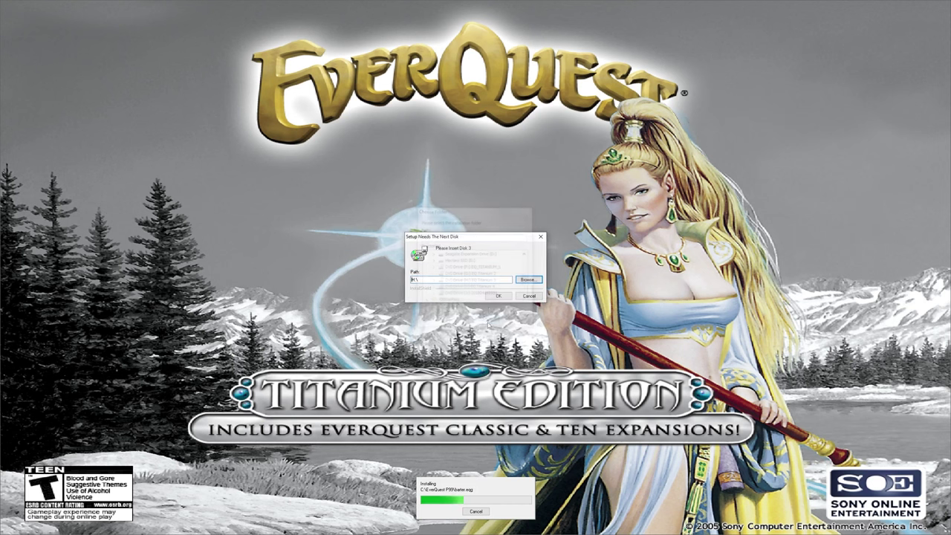
pyautogui.click(485, 320)
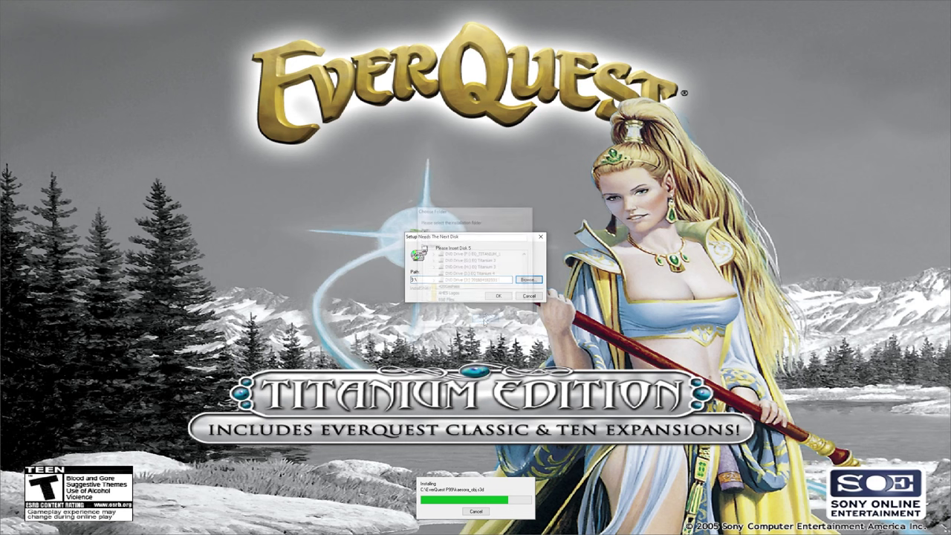
pyautogui.click(491, 295)
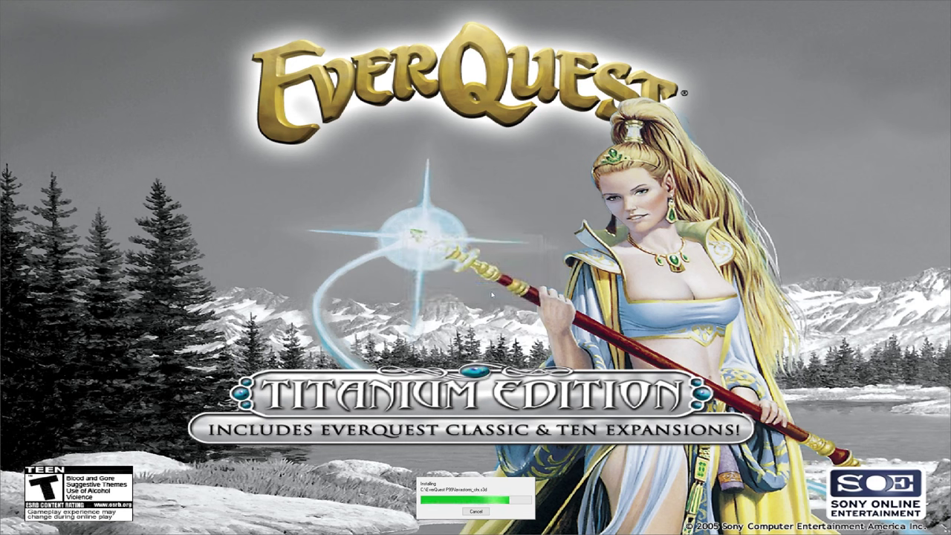
pyautogui.click(485, 320)
pyautogui.click(491, 296)
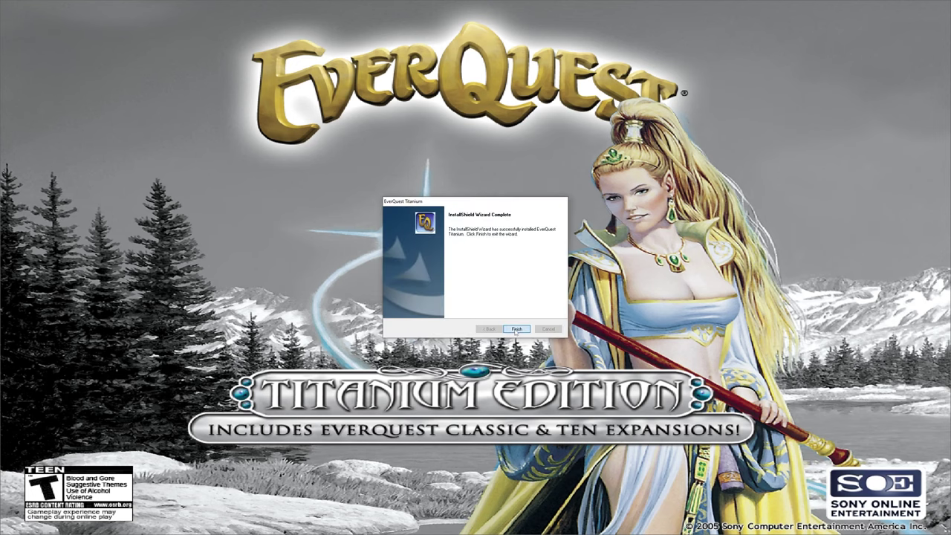
# - Finish the installer and select P99Files55.zip in Downloads
pyautogui.click(515, 331)
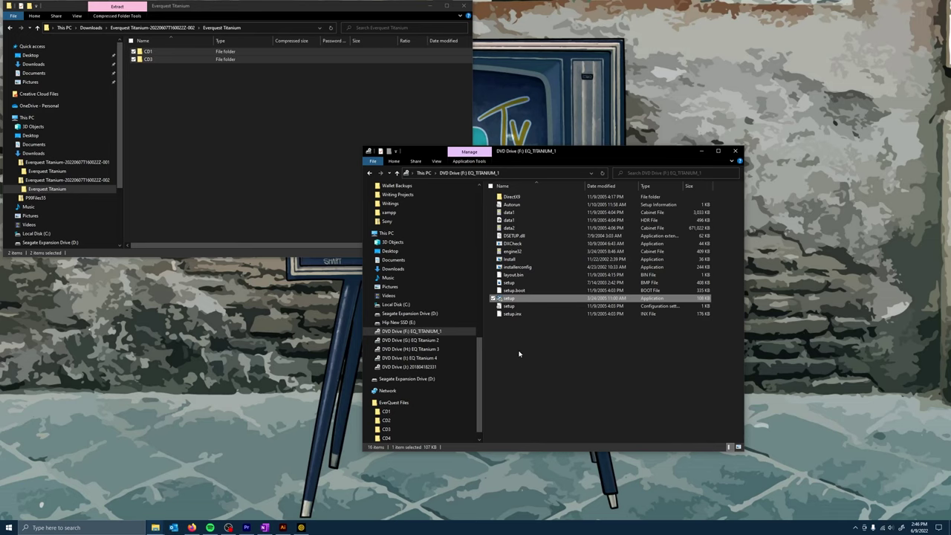
pyautogui.click(311, 200)
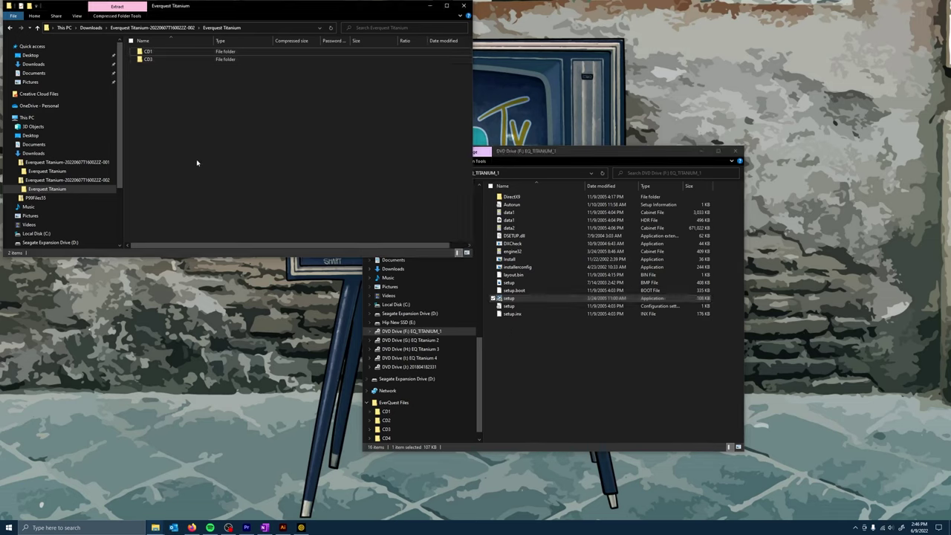
pyautogui.click(33, 153)
pyautogui.click(159, 83)
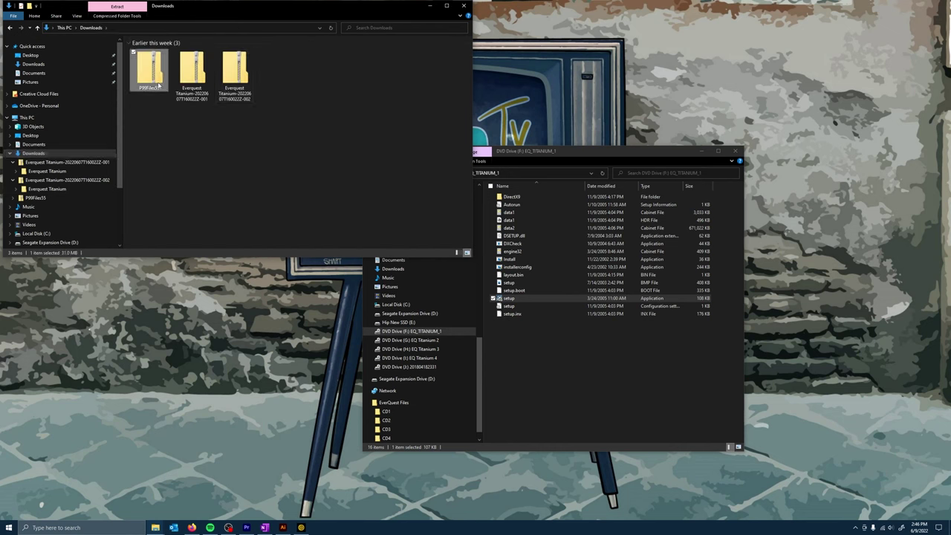
# - Open C:\EverQuest P99 in the second Explorer window
pyautogui.click(562, 365)
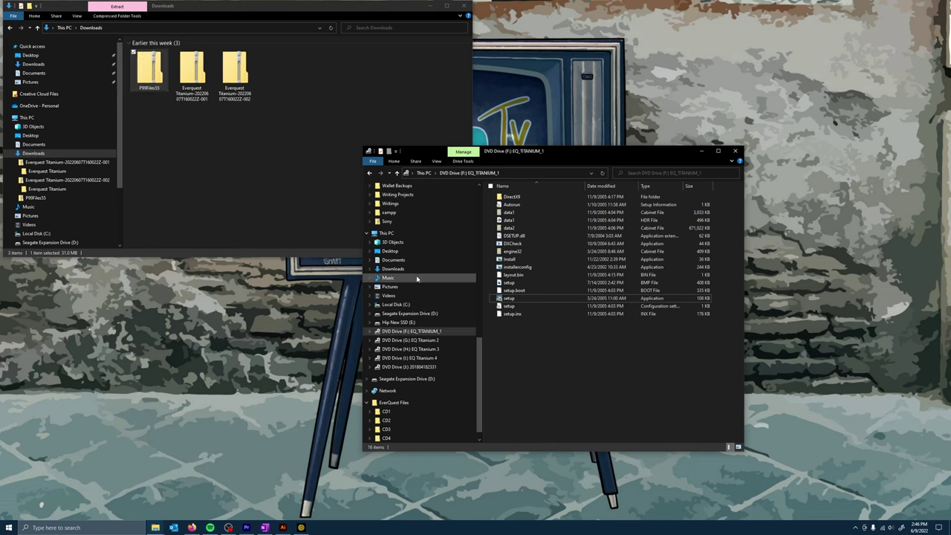
pyautogui.click(407, 306)
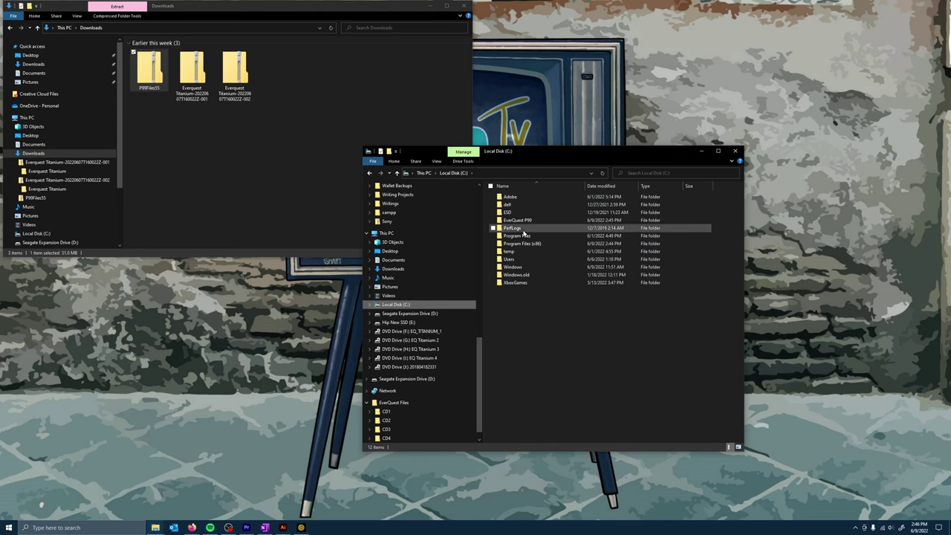
pyautogui.doubleClick(520, 221)
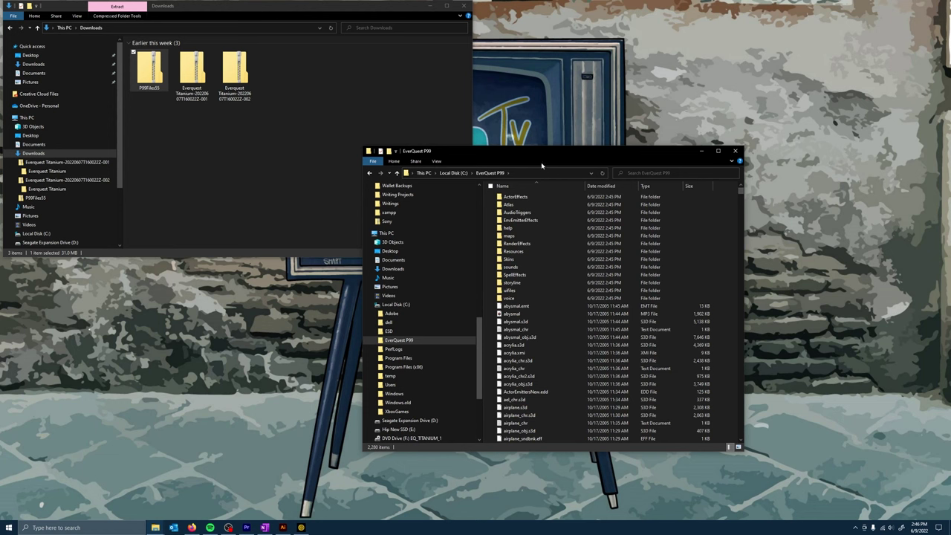
# - Copy all 21 P99Files55 zip items into C:\EverQuest P99, replacing the same-named files
pyautogui.doubleClick(149, 71)
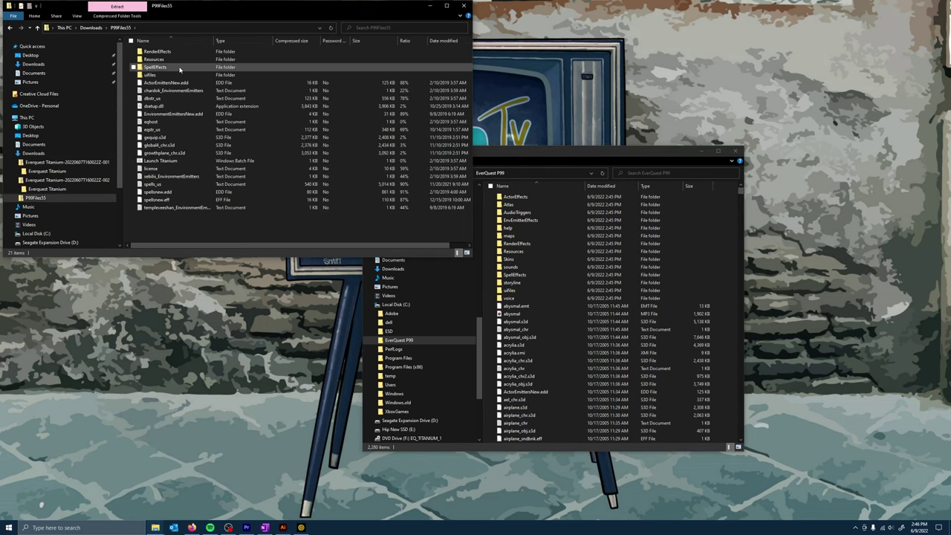
pyautogui.moveTo(192, 232); pyautogui.dragTo(155, 53)
pyautogui.moveTo(249, 94); pyautogui.dragTo(525, 364)
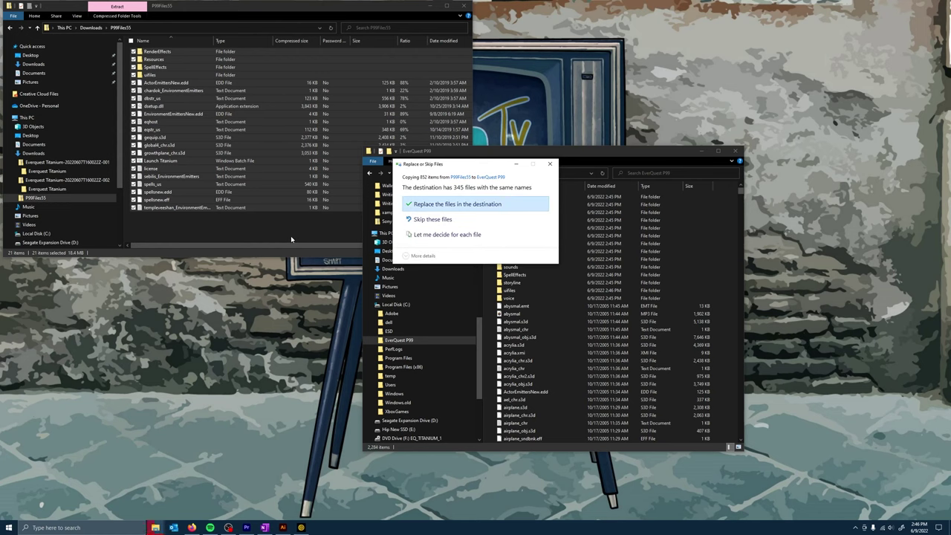
pyautogui.click(466, 203)
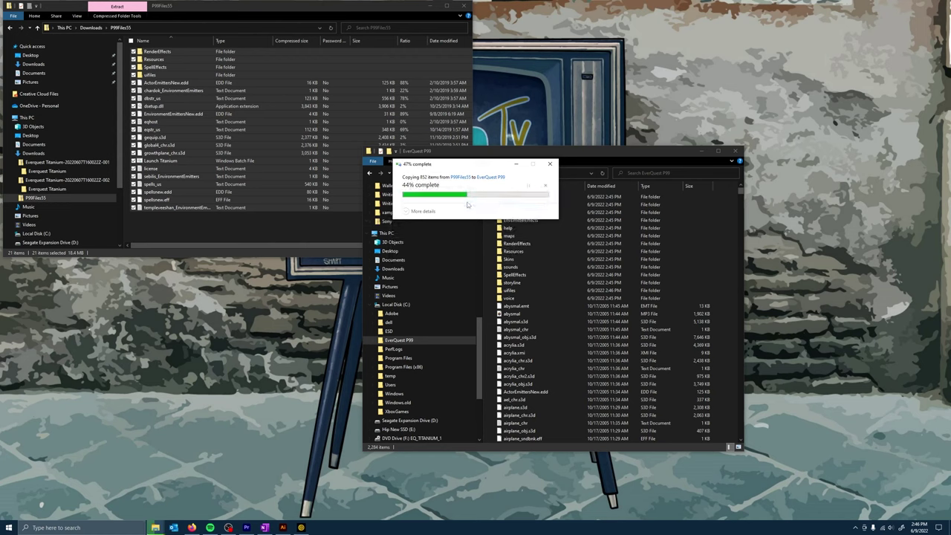
pyautogui.click(532, 321)
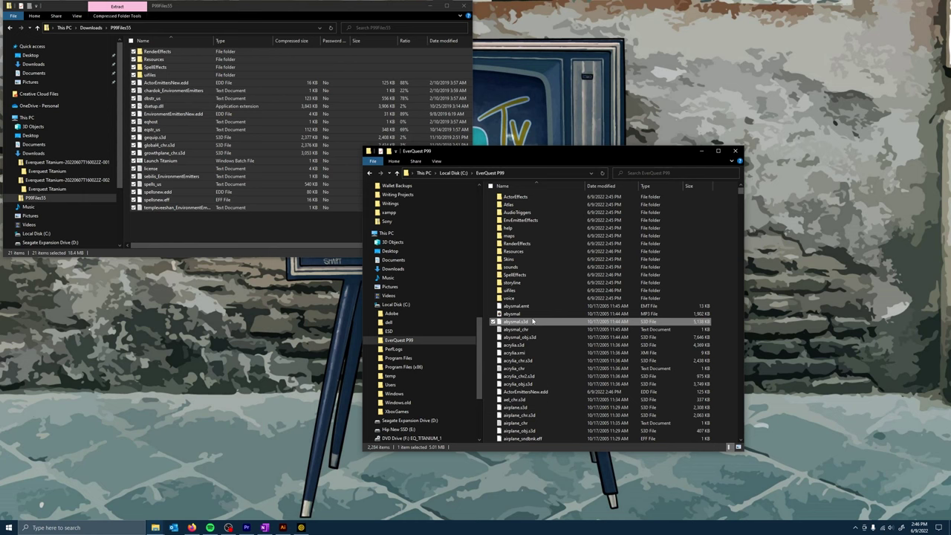
pyautogui.scroll(-15, 523, 321)
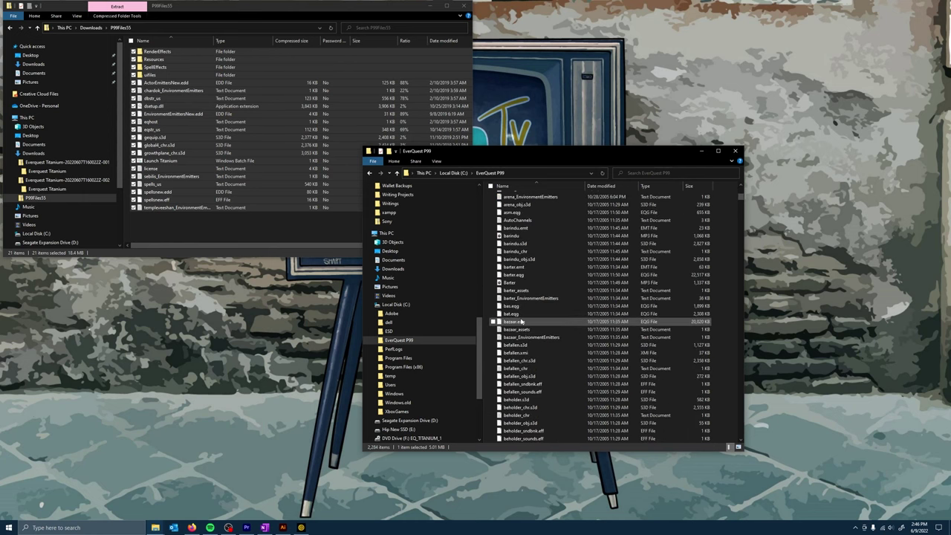
# - Search the game folder for 'Lau' and create a shortcut to the Launch Titanium batch file
pyautogui.click(635, 173)
pyautogui.write('Launch')
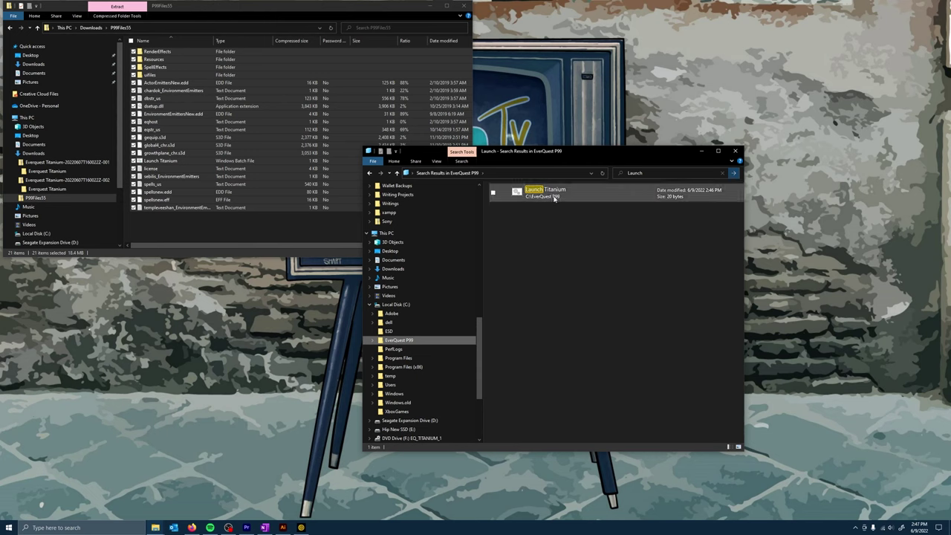
pyautogui.rightClick(553, 197)
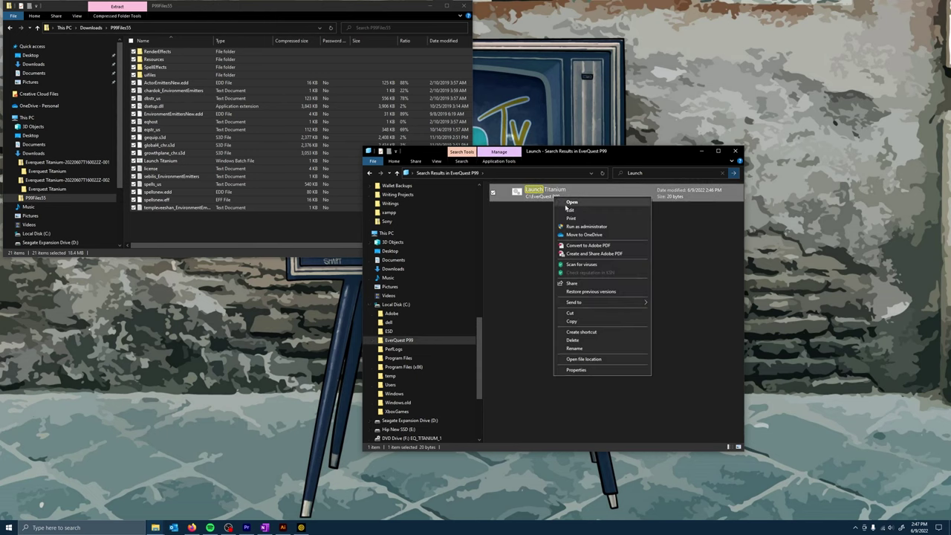
pyautogui.click(583, 332)
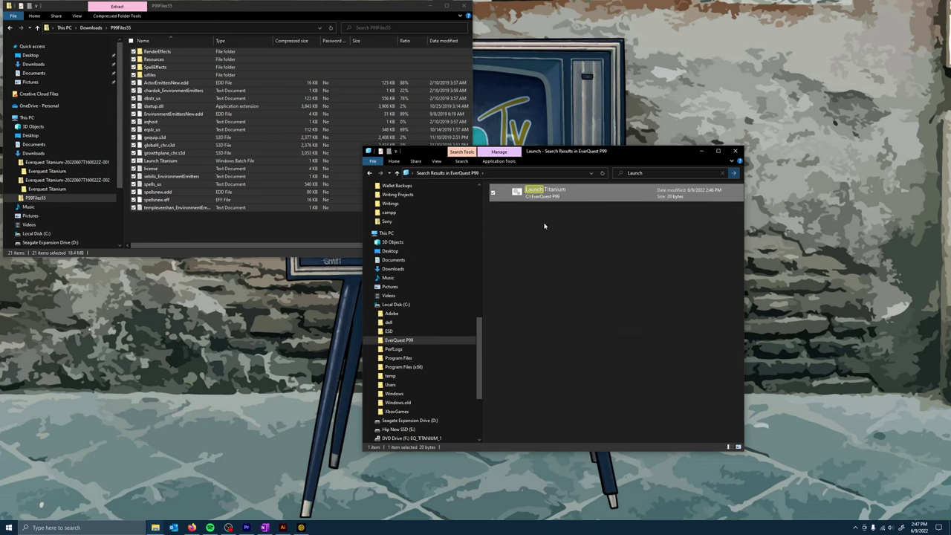
# - Move the Launch Titanium shortcut onto the desktop's top-left corner
pyautogui.click(369, 173)
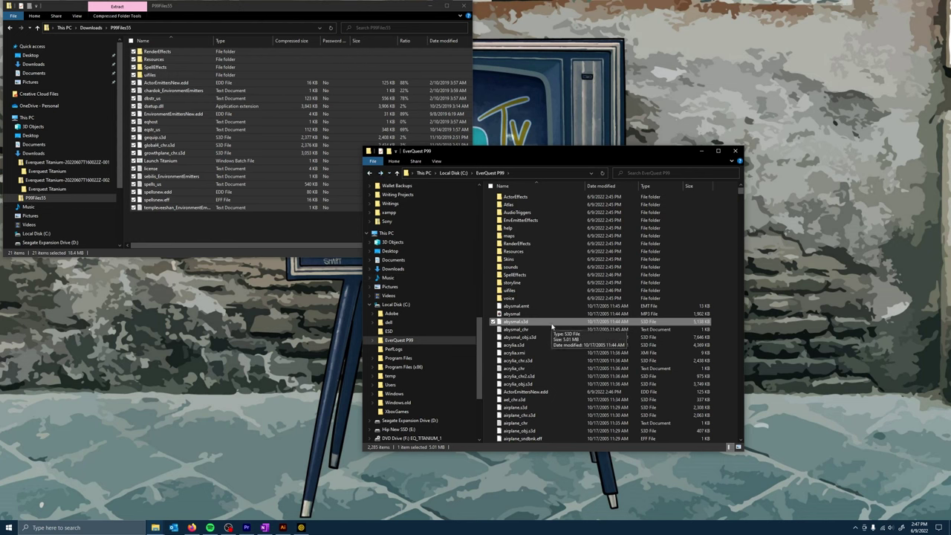
pyautogui.scroll(-3, 552, 325)
pyautogui.moveTo(740, 198); pyautogui.dragTo(734, 276)
pyautogui.press('l')
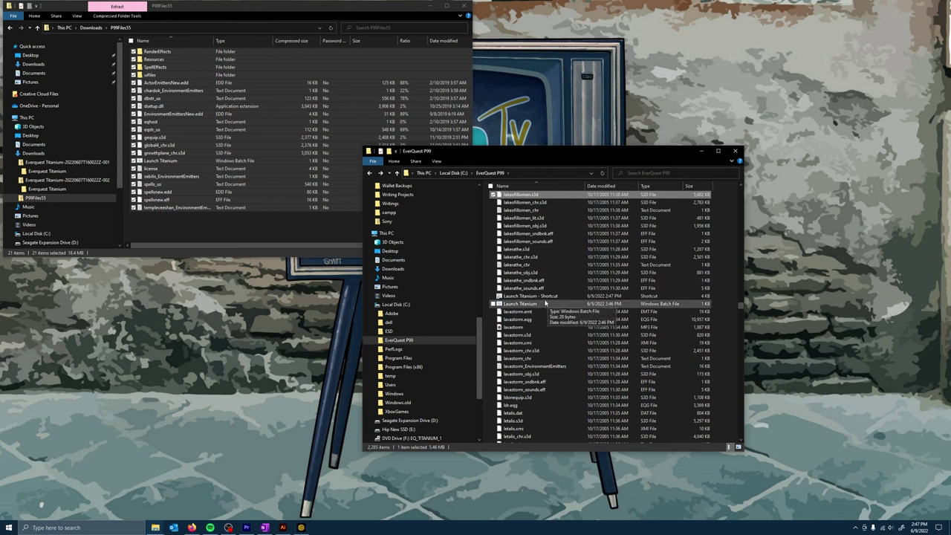
pyautogui.moveTo(531, 296); pyautogui.dragTo(69, 333)
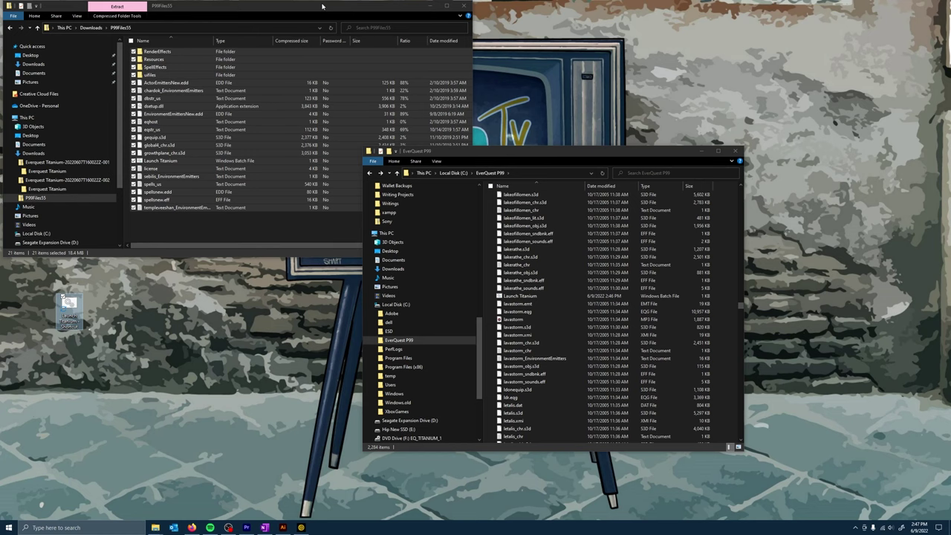
pyautogui.moveTo(327, 6); pyautogui.dragTo(373, 29)
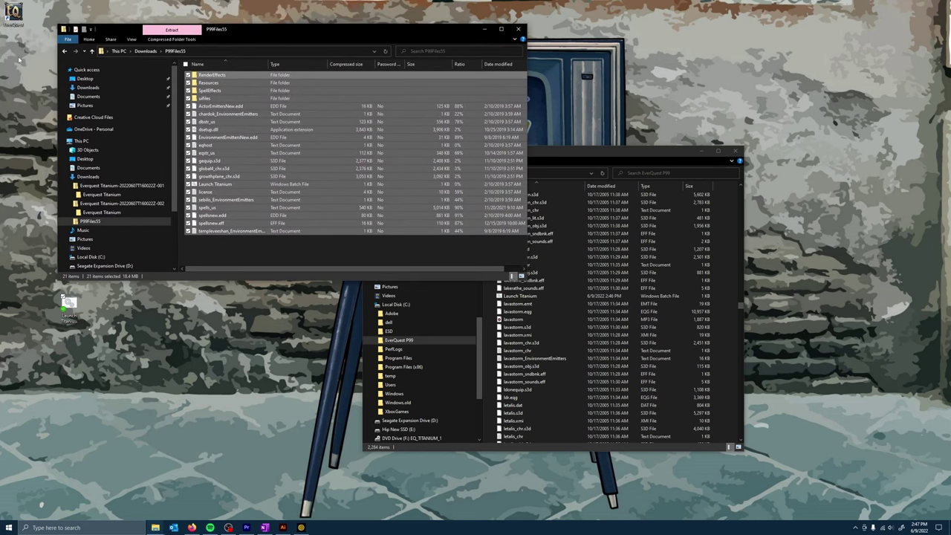
pyautogui.click(37, 9)
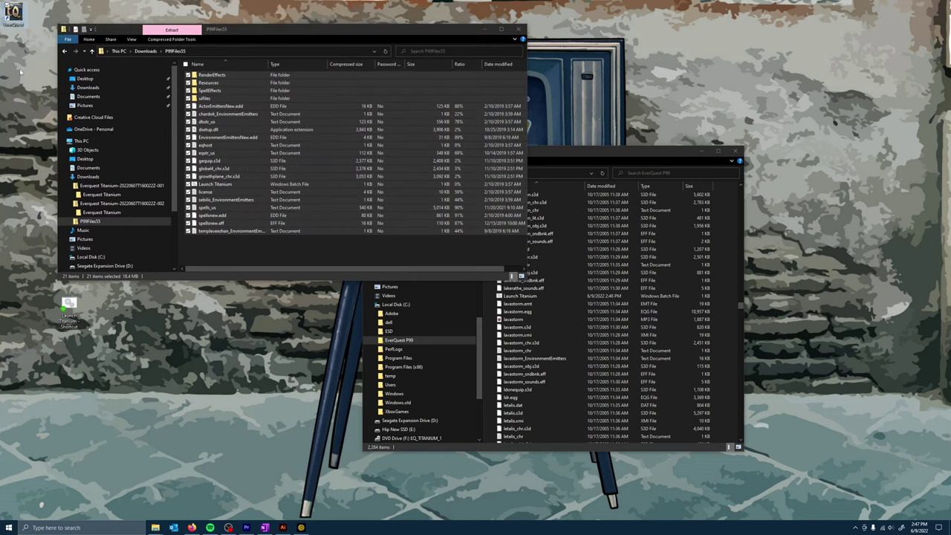
pyautogui.click(22, 15)
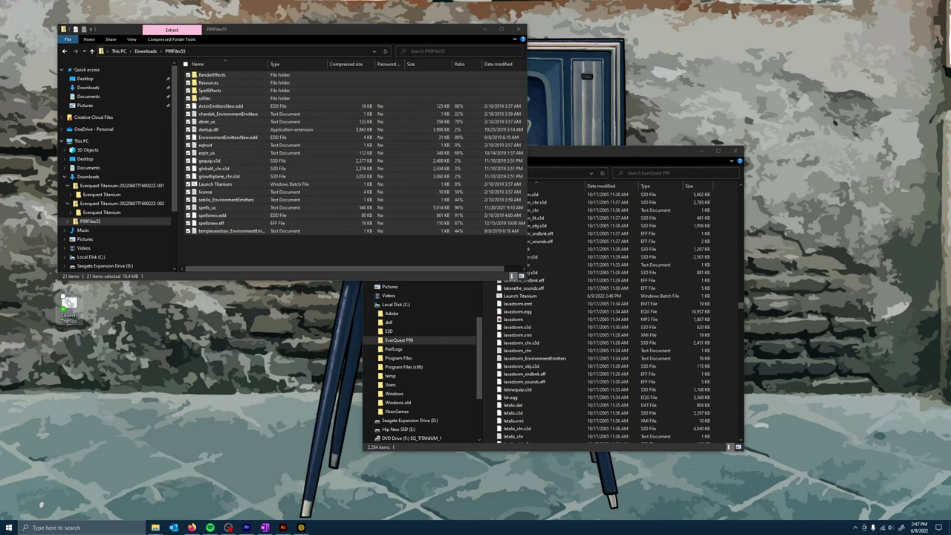
pyautogui.moveTo(69, 306); pyautogui.dragTo(15, 23)
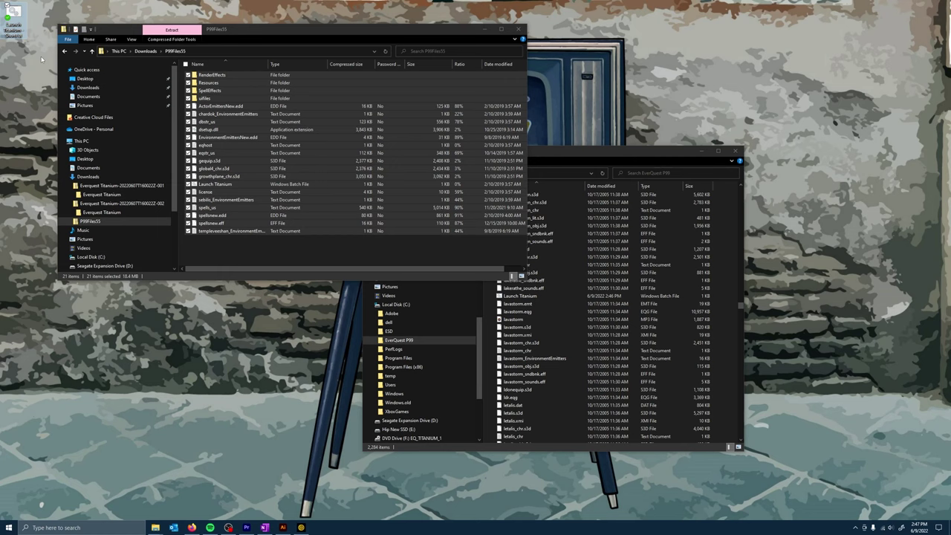